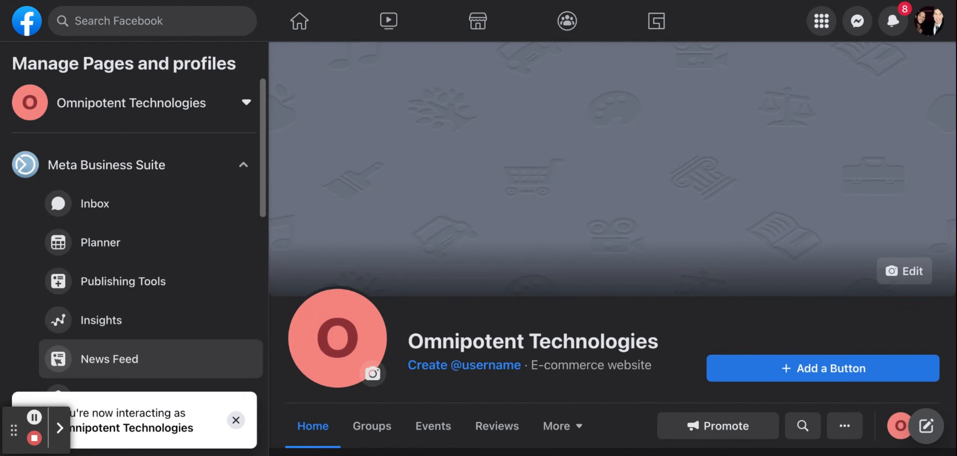
Step: Upload the starry Omnipotent Technologies logo banner as the Page's cover photo and save the change
scroll(480, 295, "down", 1)
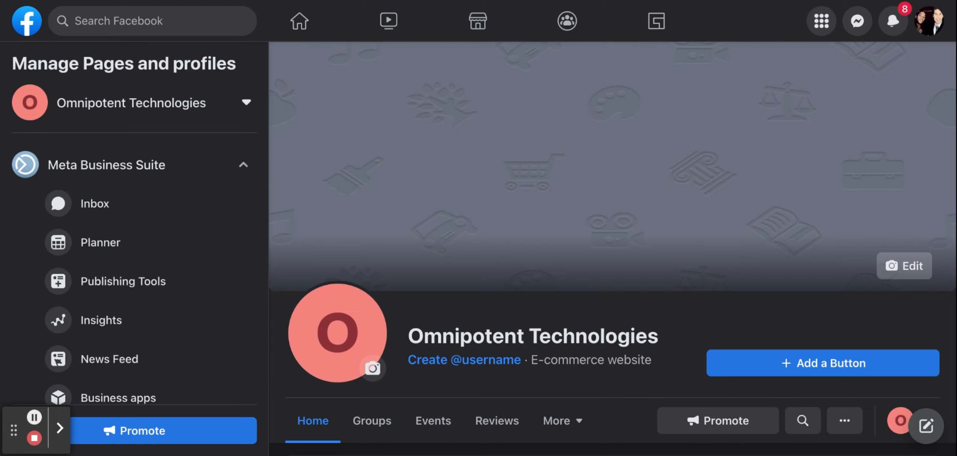
left_click(892, 266)
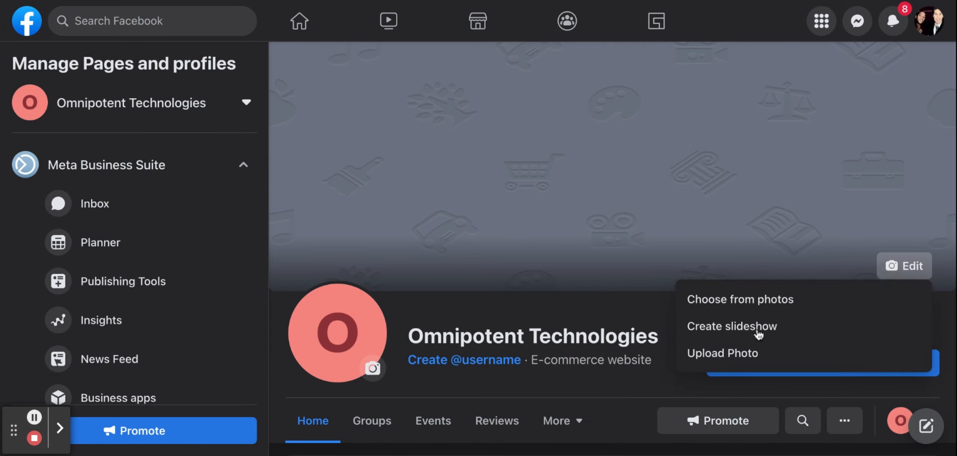
left_click(742, 356)
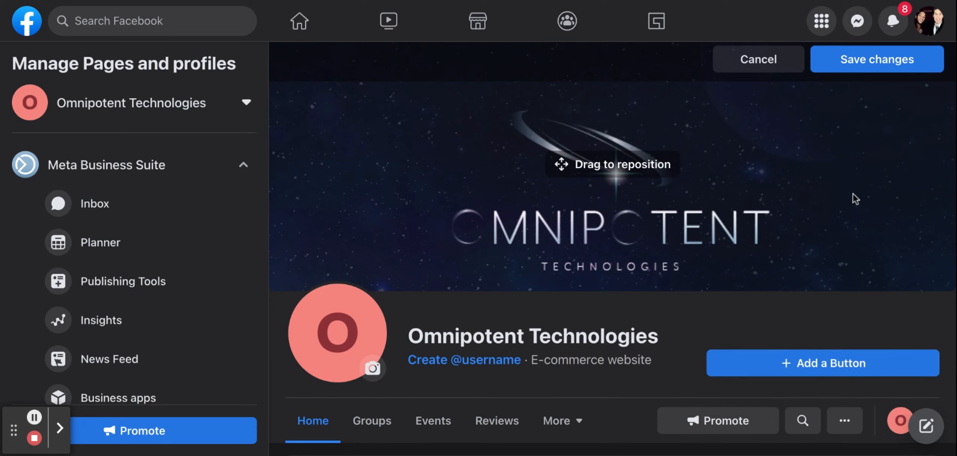
left_click(883, 67)
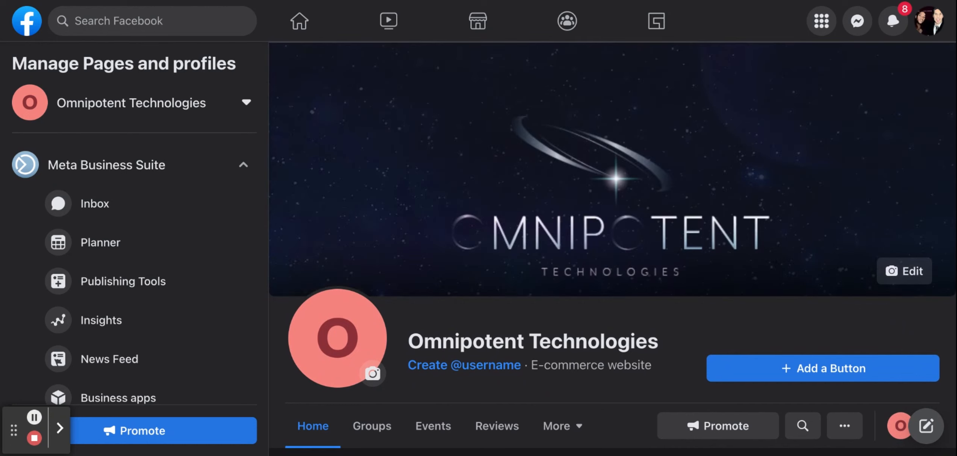
Step: Remove the Page's default letter profile picture and upload the Omnipotent Technologies logo image as the new profile picture
scroll(501, 322, "down", 2)
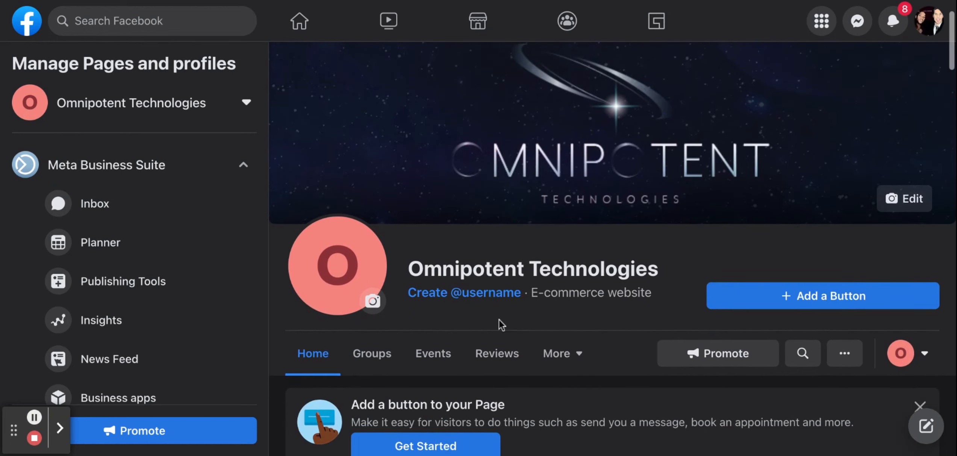
left_click(373, 302)
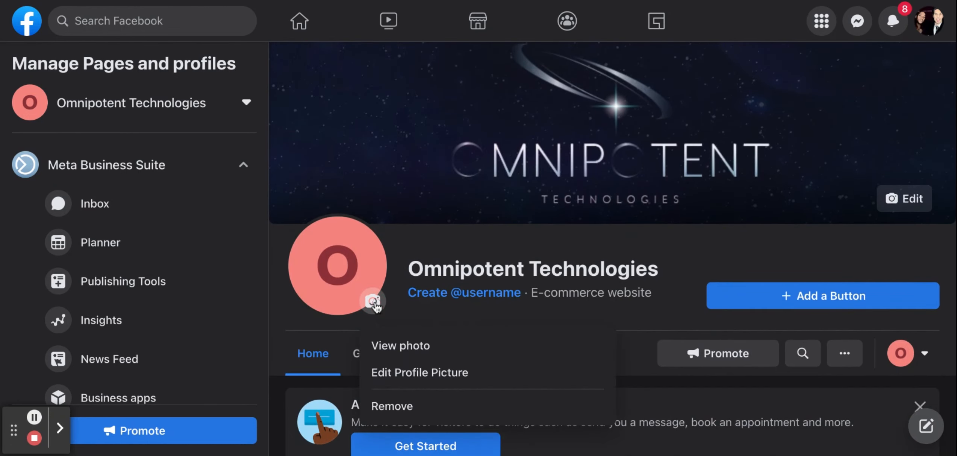
left_click(392, 408)
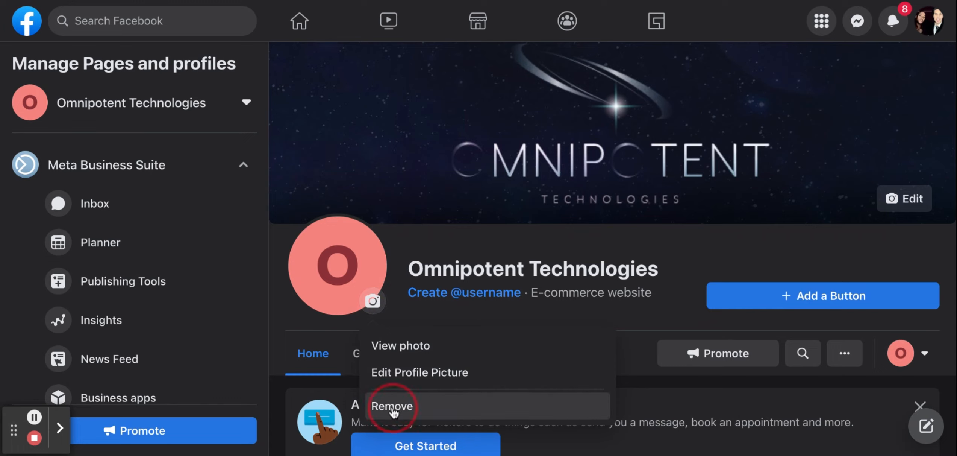
left_click(600, 269)
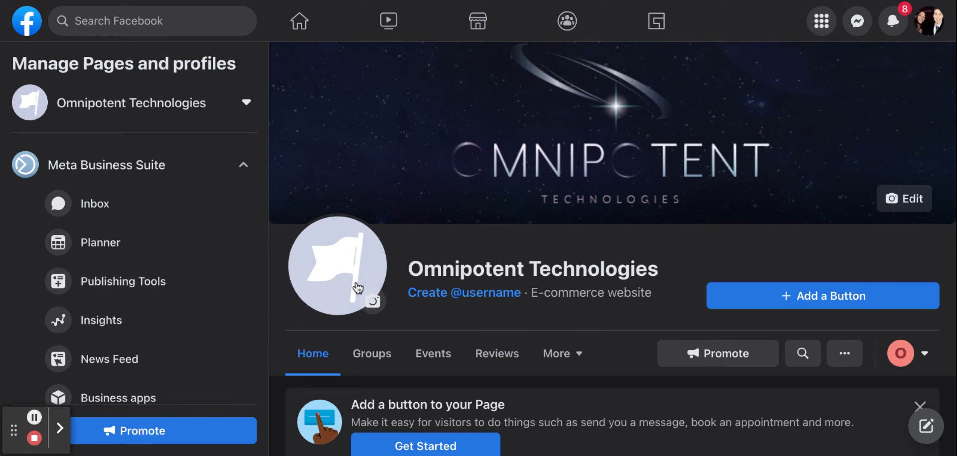
left_click(375, 311)
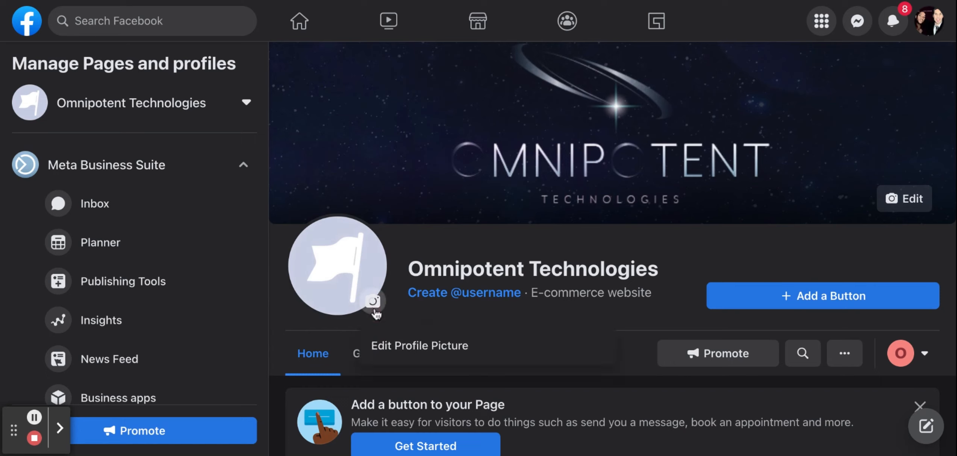
left_click(393, 352)
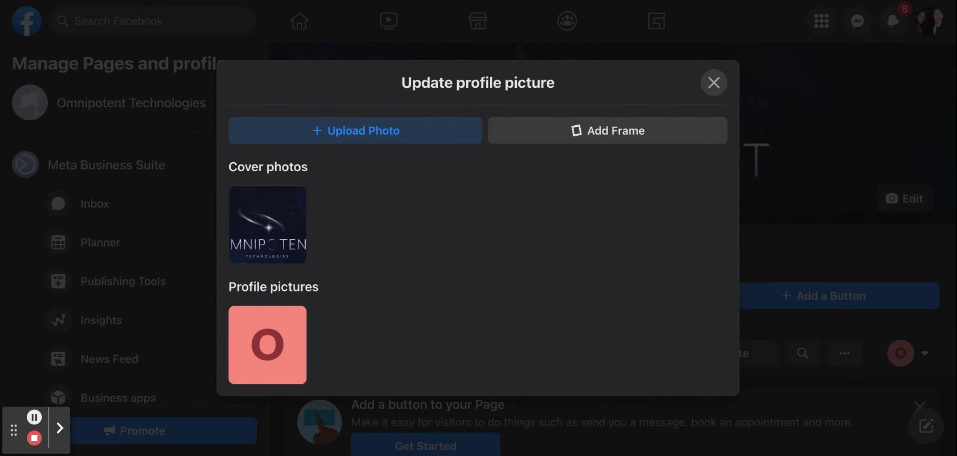
left_click(352, 139)
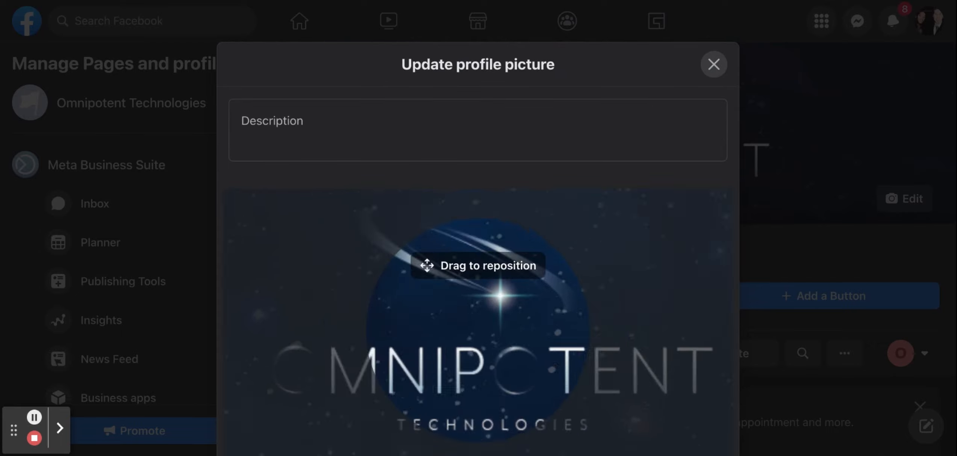
scroll(707, 450, "down", 4)
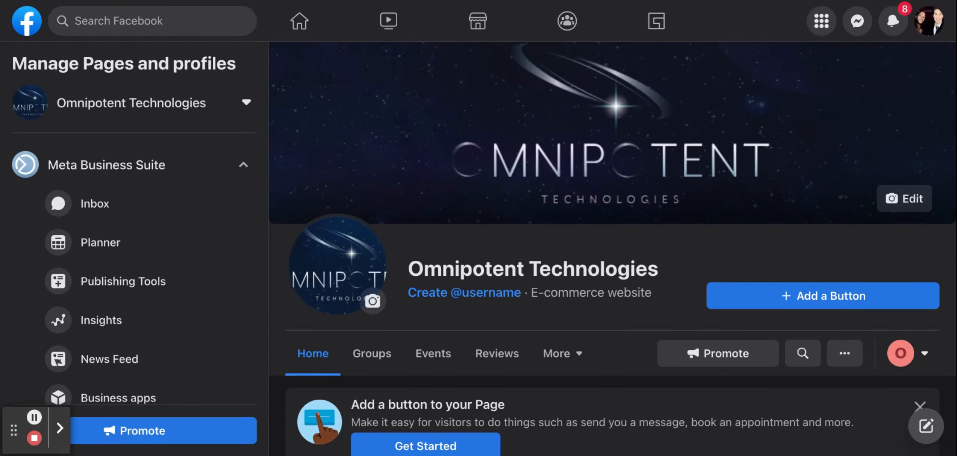
scroll(613, 248, "down", 3)
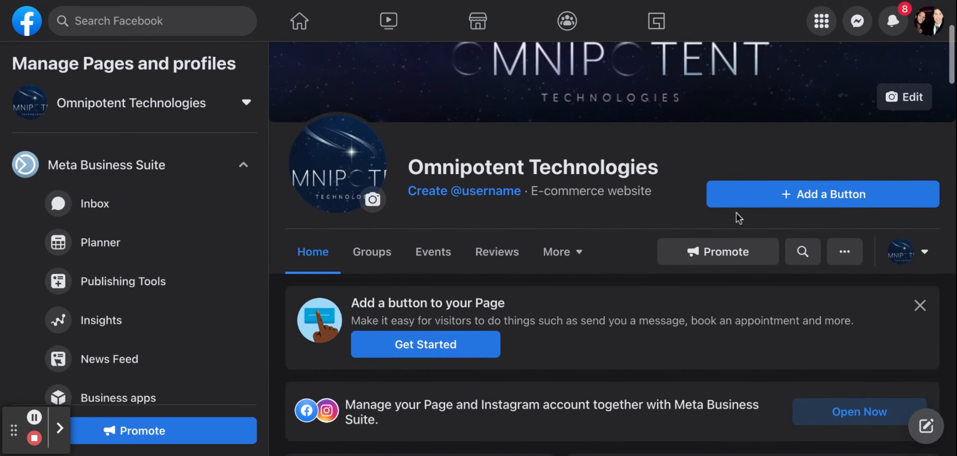
left_click(779, 201)
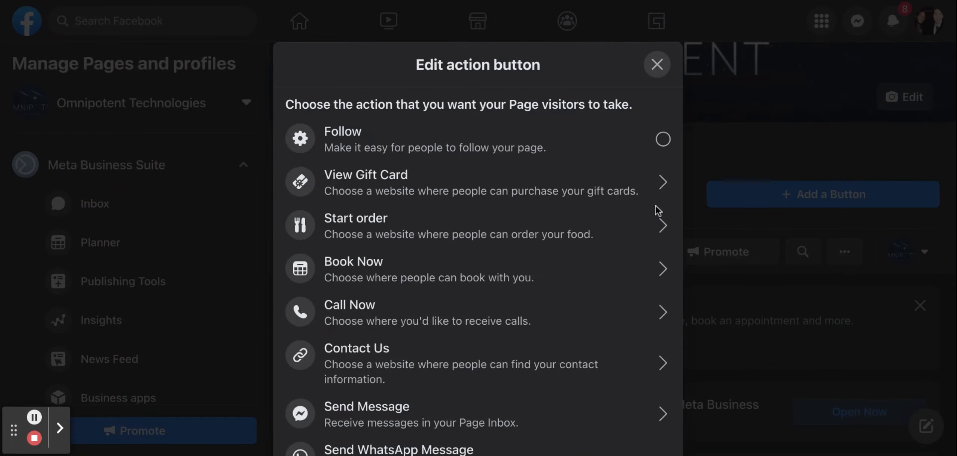
scroll(493, 235, "down", 3)
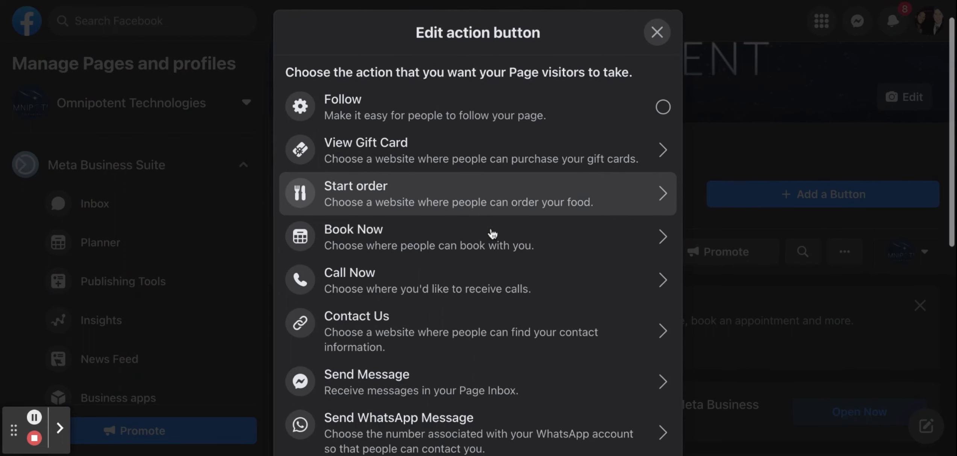
scroll(493, 233, "down", 3)
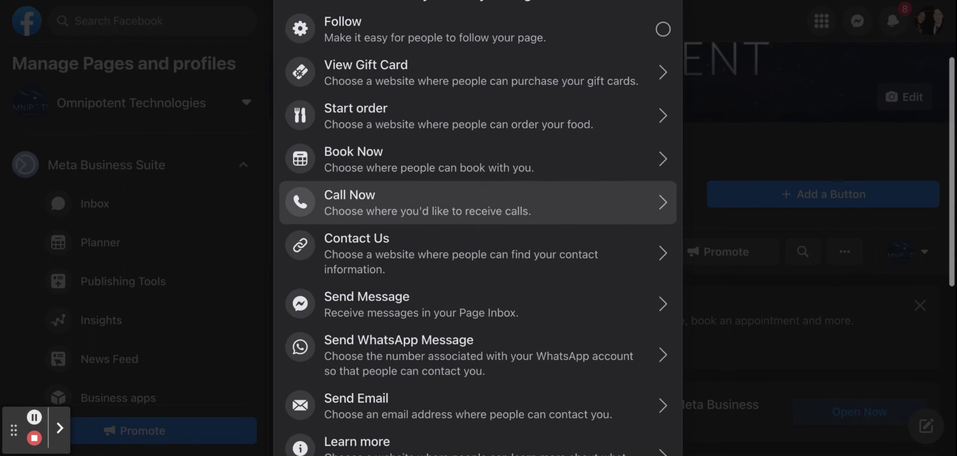
scroll(493, 225, "down", 3)
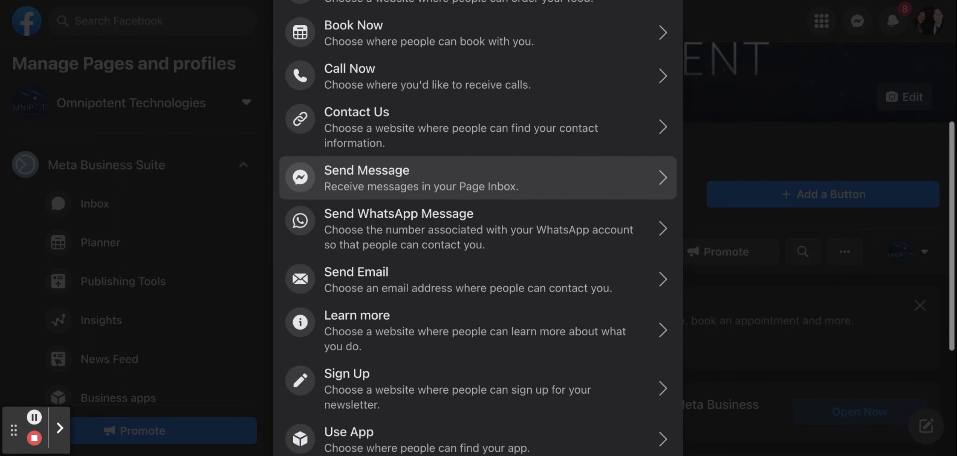
scroll(478, 237, "down", 3)
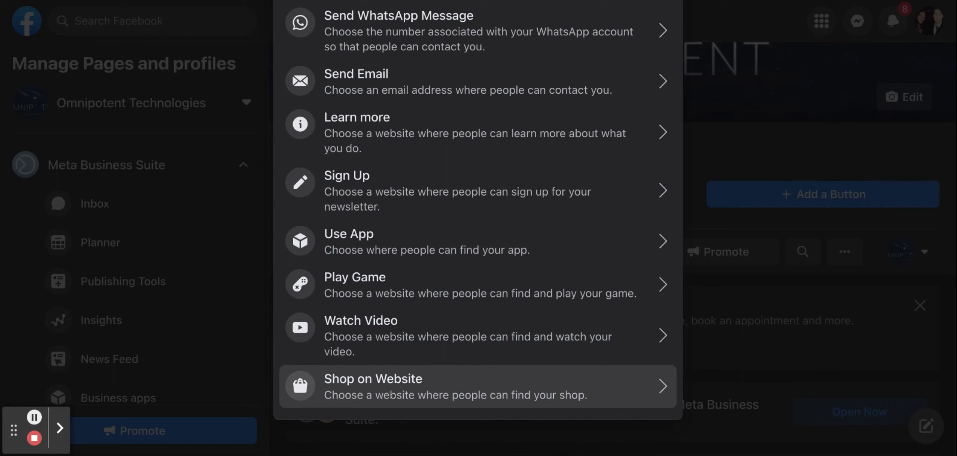
left_click(298, 375)
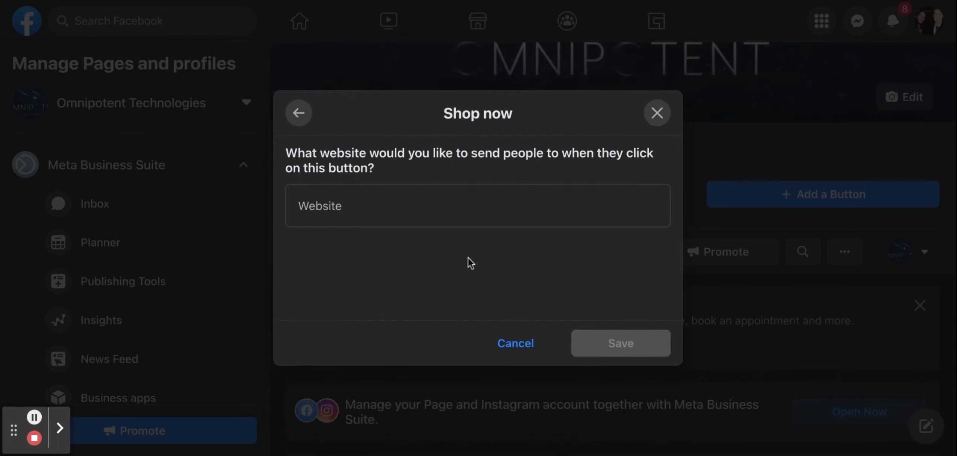
left_click(466, 215)
type("https://www.omnipotent.africa/get-powered/")
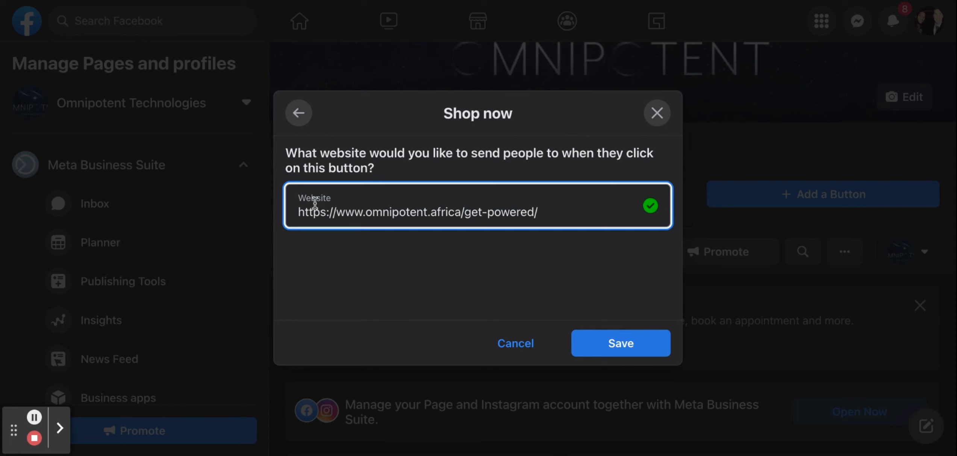
left_click(613, 345)
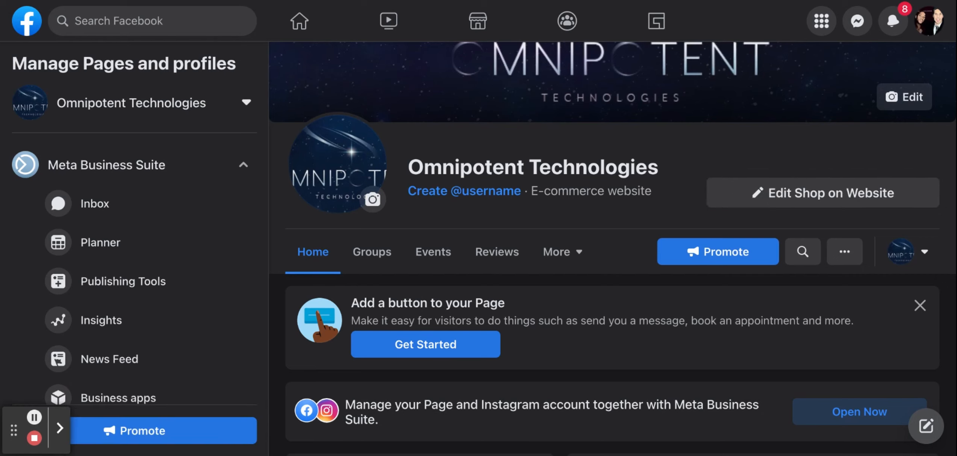
scroll(613, 241, "down", 2)
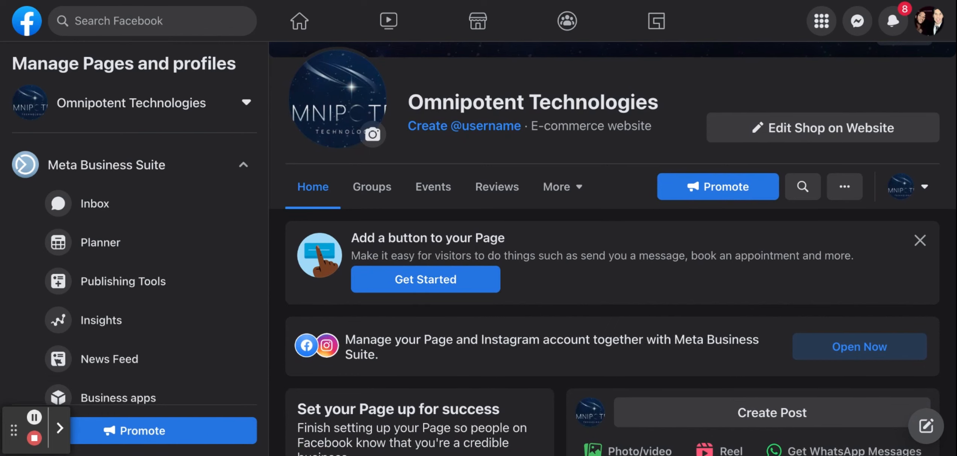
scroll(581, 298, "down", 1)
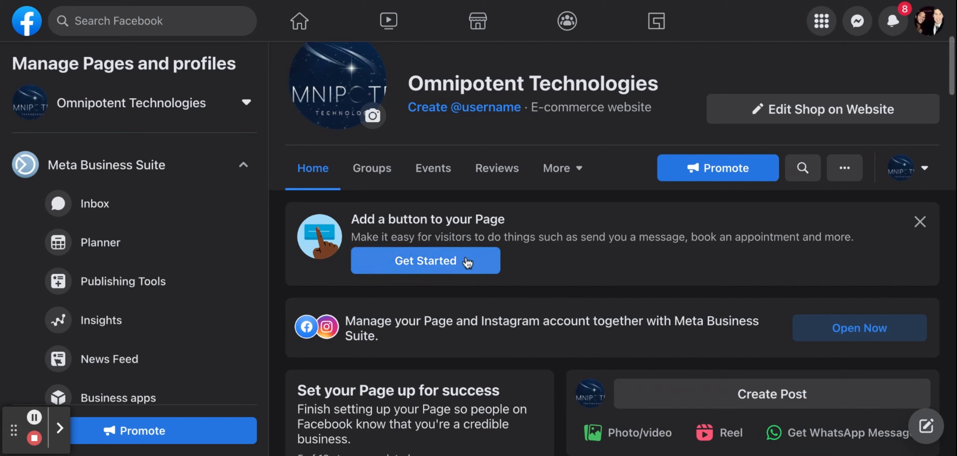
left_click(468, 262)
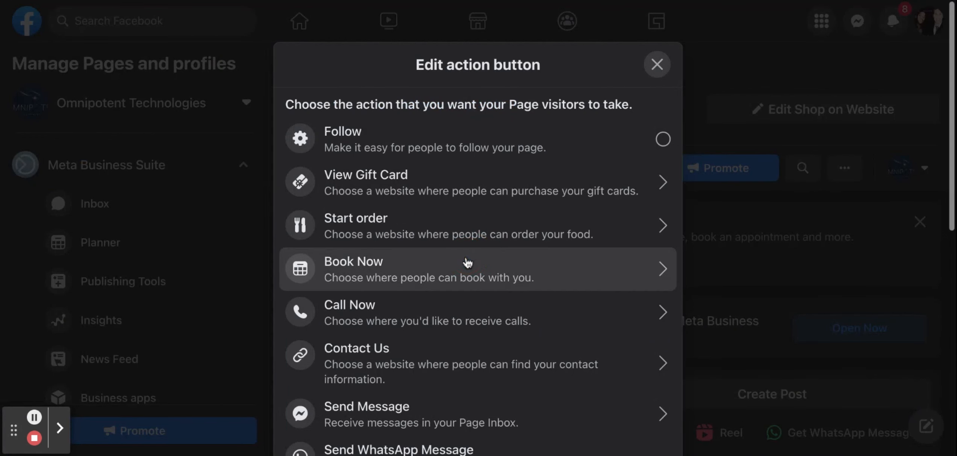
scroll(468, 262, "down", 1)
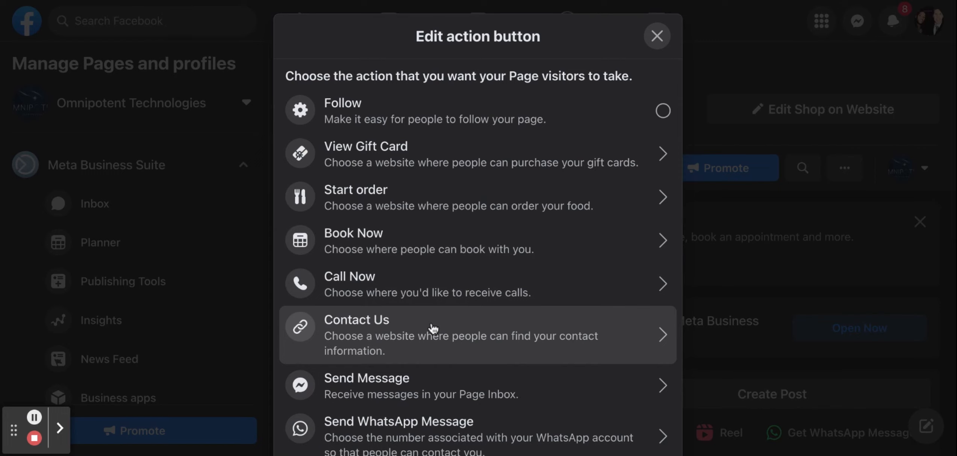
left_click(433, 322)
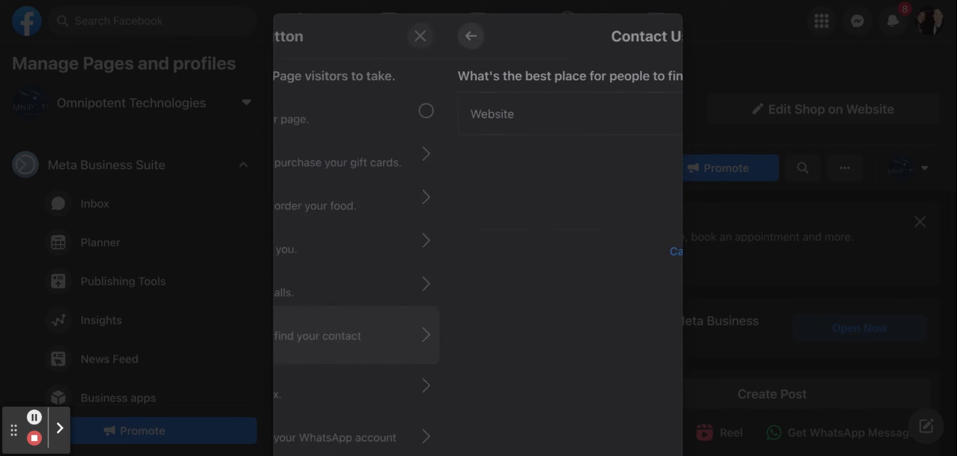
left_click(400, 207)
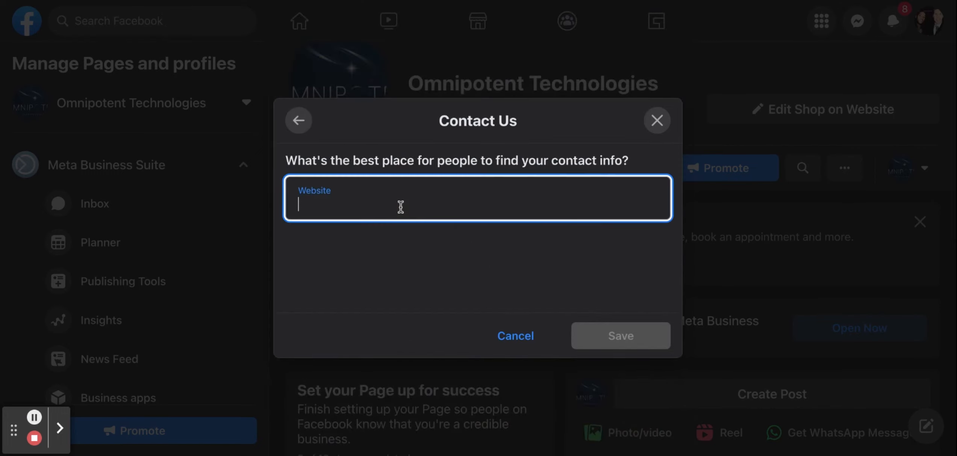
type("https://www.omnipotent.africa/get-powered/")
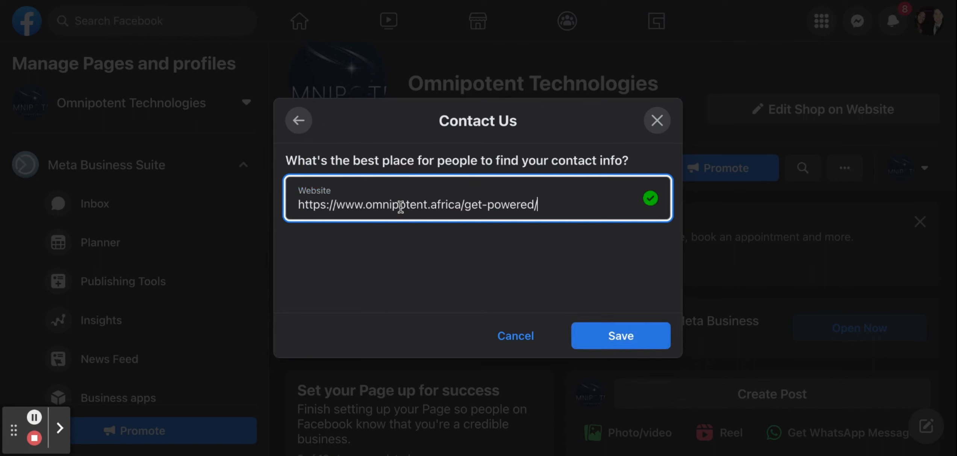
left_click(595, 336)
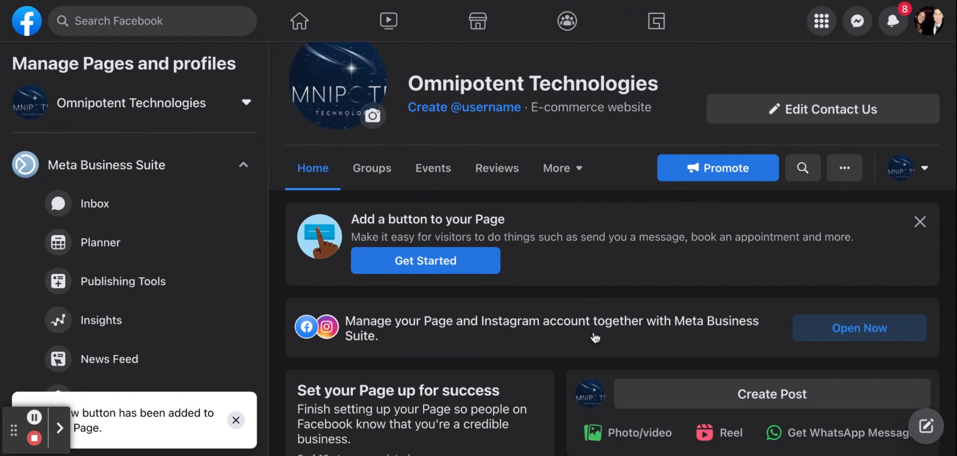
Step: Review the Page's setup checklist, expanding the section on establishing the Page's identity to examine its items
scroll(613, 247, "down", 2)
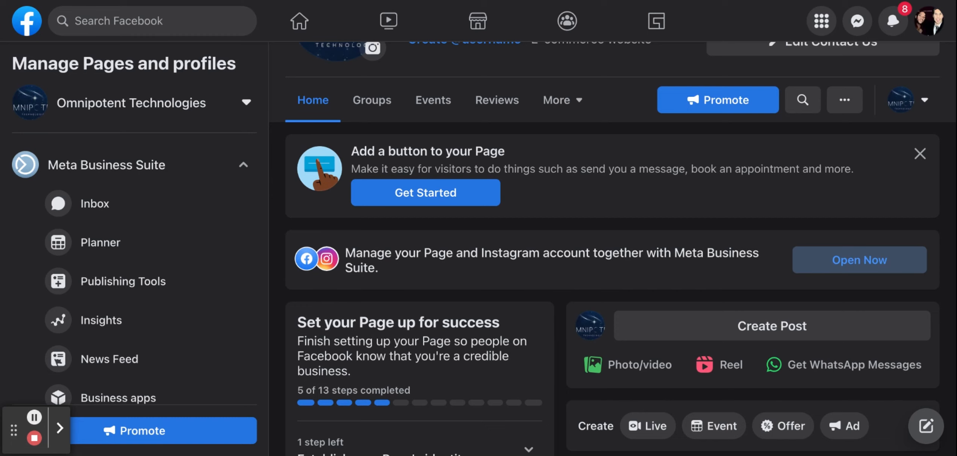
scroll(613, 248, "down", 1)
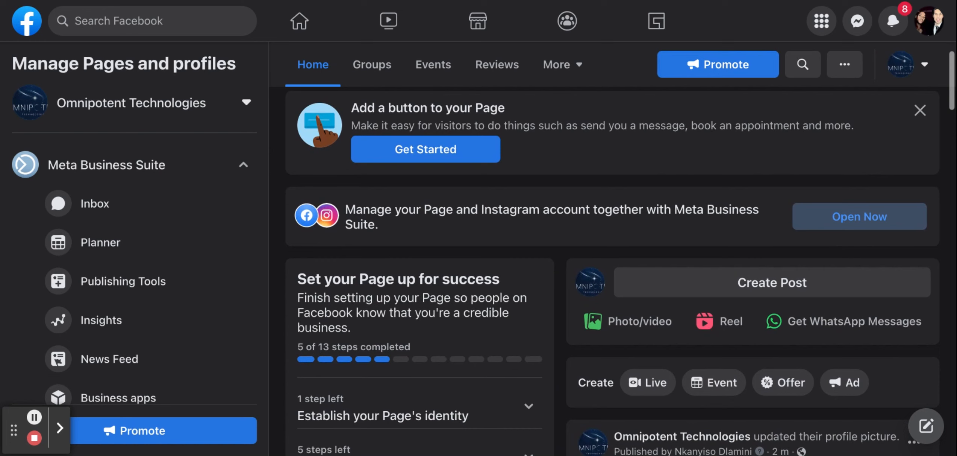
scroll(561, 340, "down", 1)
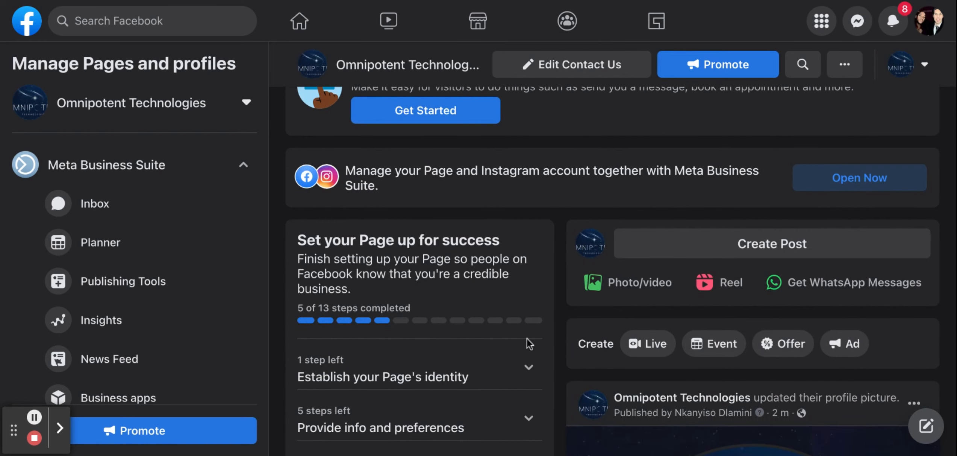
scroll(527, 339, "down", 1)
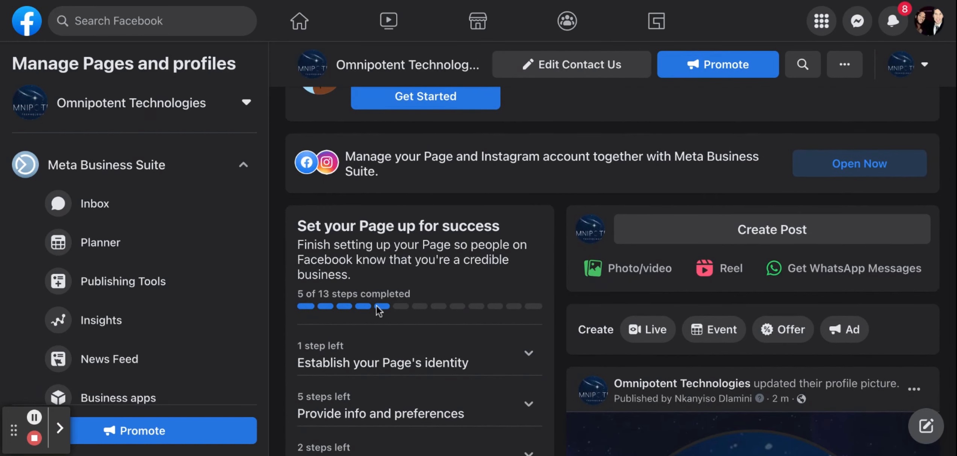
scroll(540, 299, "down", 3)
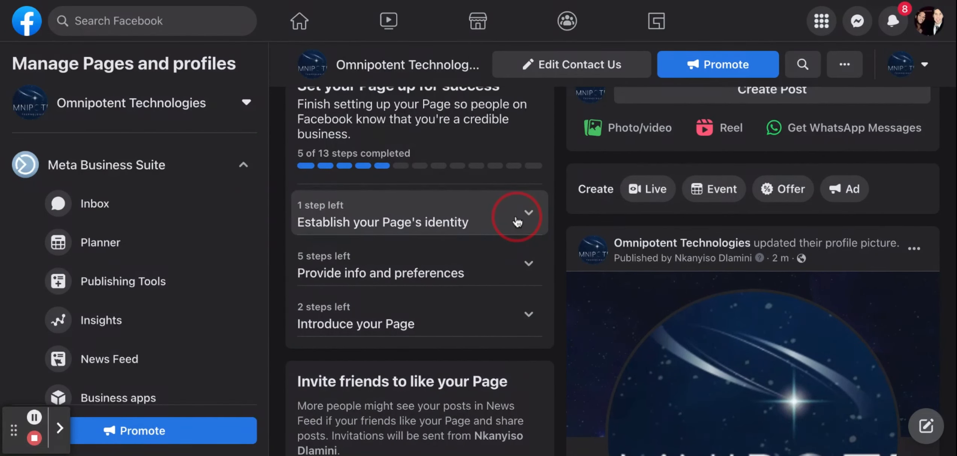
left_click(518, 222)
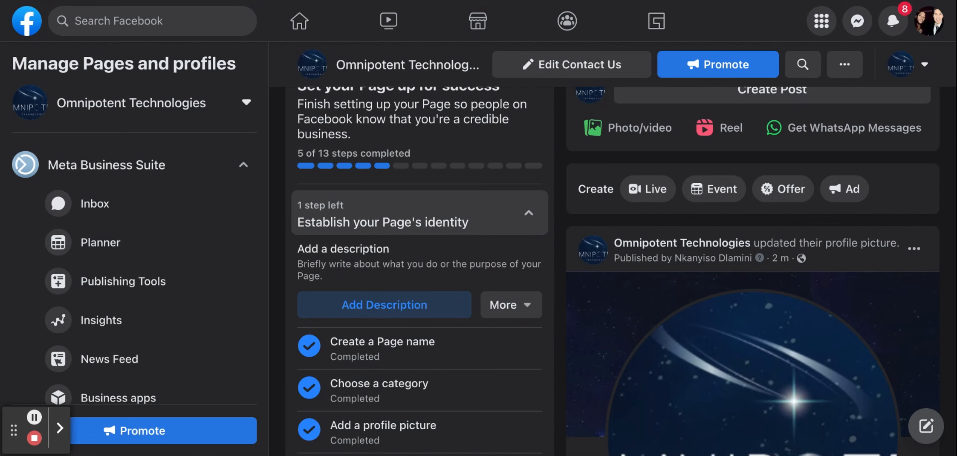
scroll(623, 264, "down", 3)
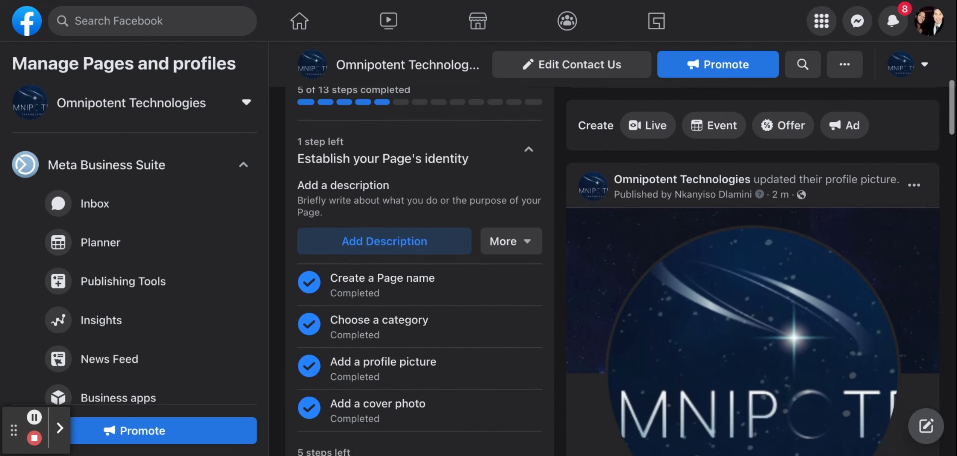
scroll(623, 264, "down", 1)
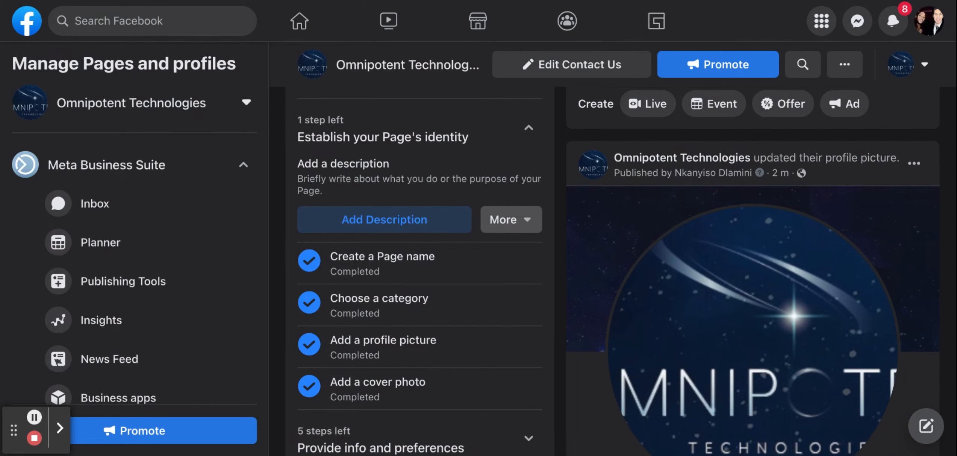
scroll(624, 264, "down", 2)
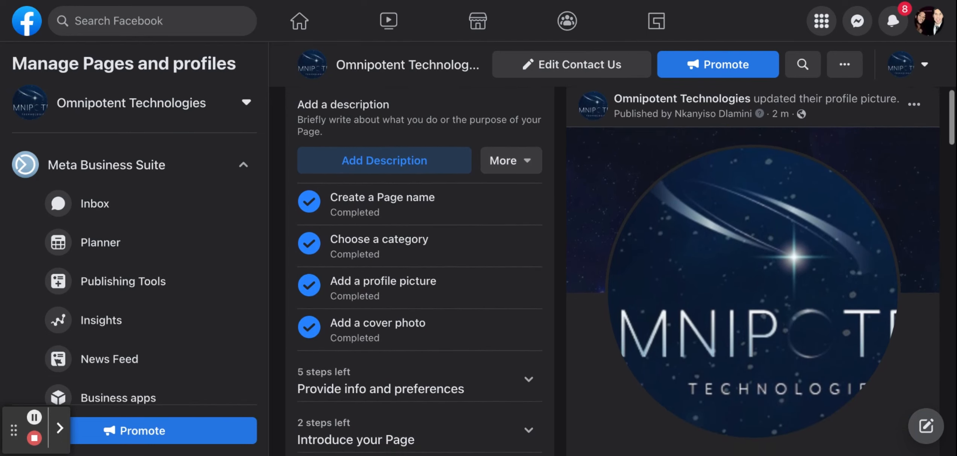
scroll(624, 264, "down", 2)
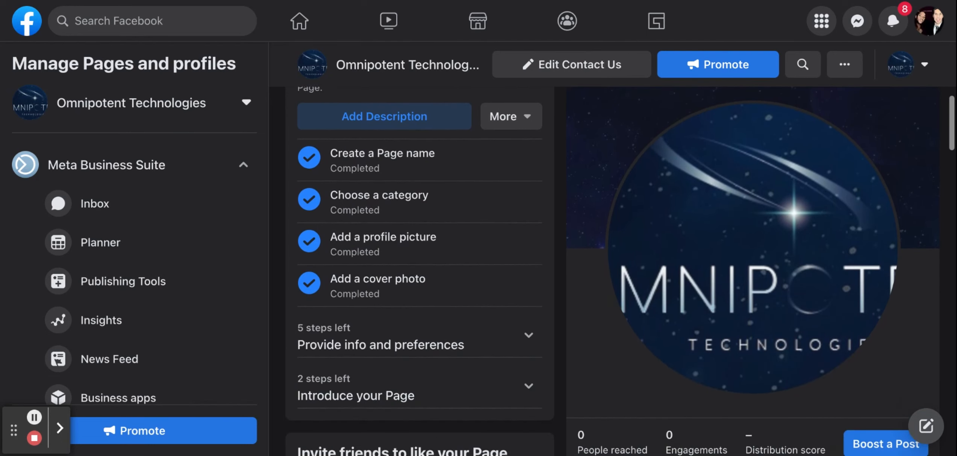
left_click(451, 339)
scroll(451, 339, "down", 1)
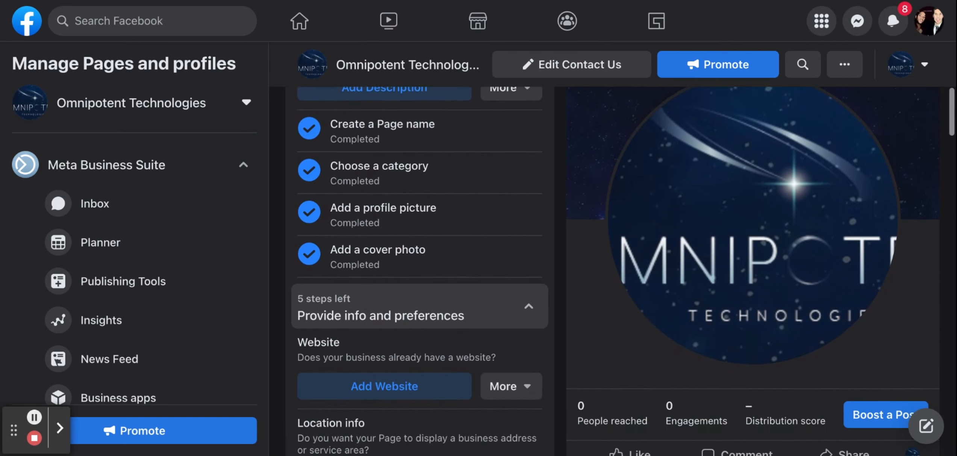
left_click(428, 390)
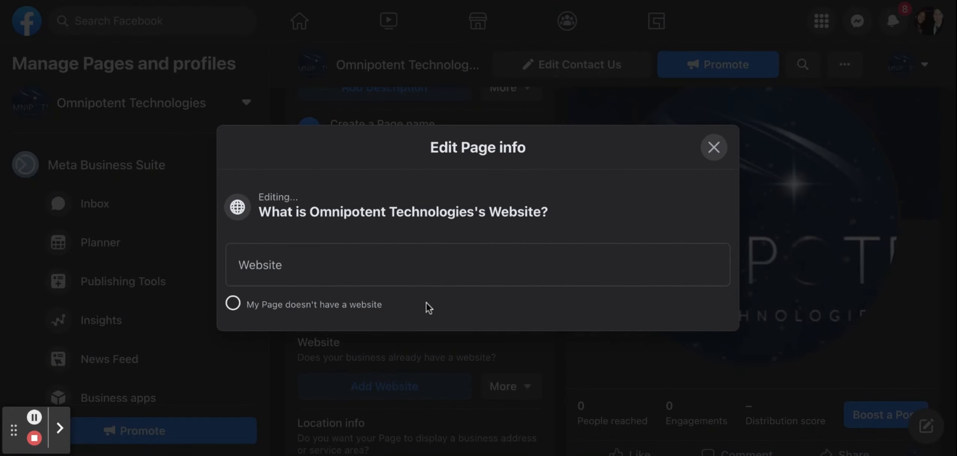
left_click(423, 268)
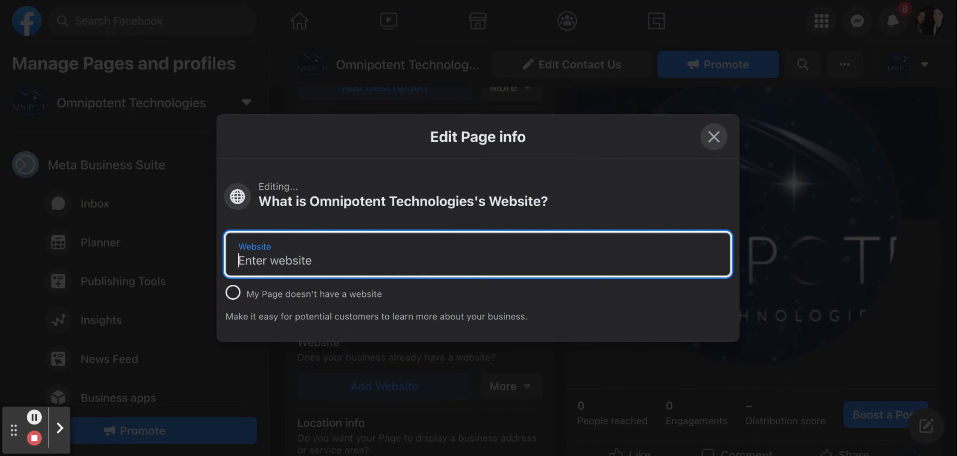
type("https://www.omnipotent.africa")
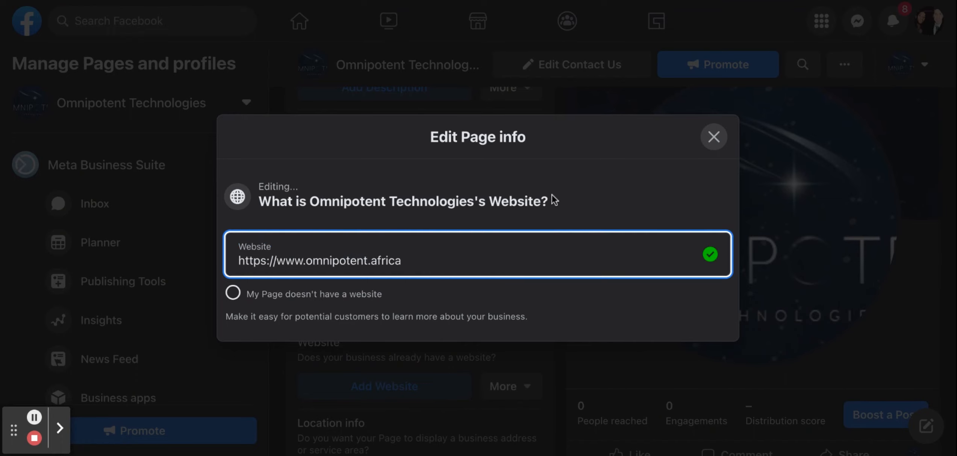
left_click(521, 207)
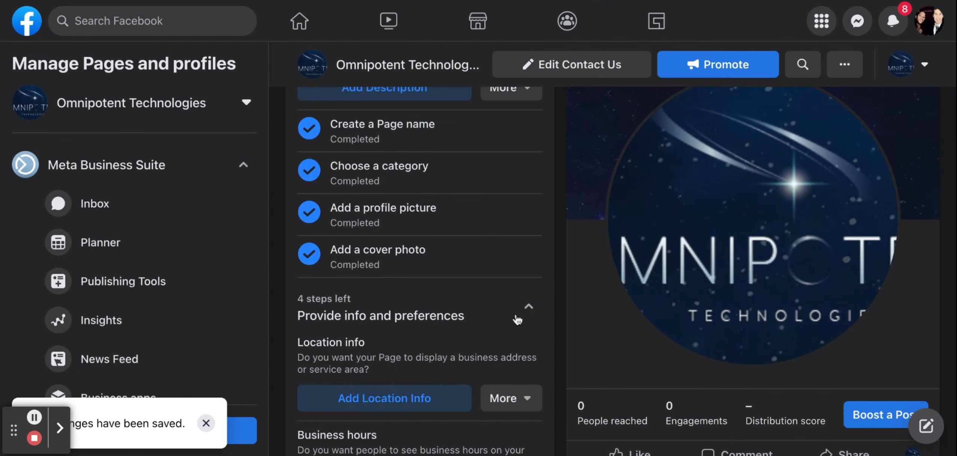
Step: Examine the remaining info and preferences items in the checklist, from location info and business hours to phone number and messaging preferences
scroll(518, 319, "down", 2)
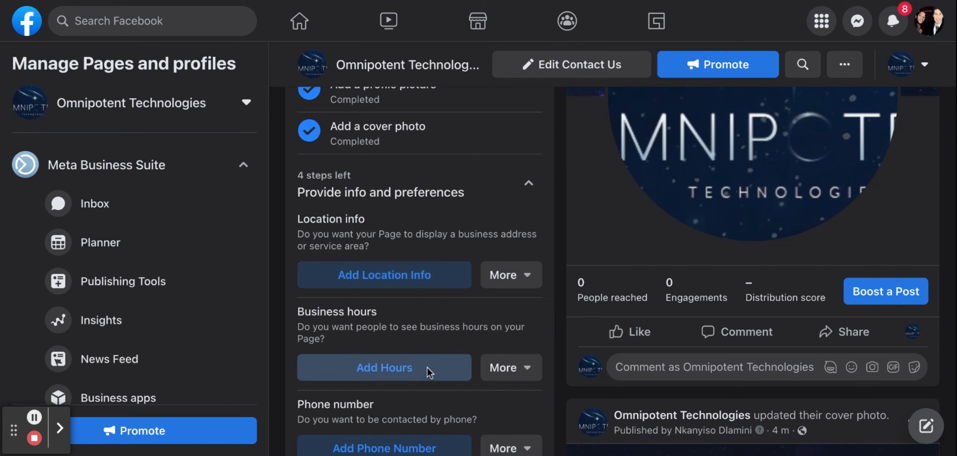
scroll(428, 368, "down", 1)
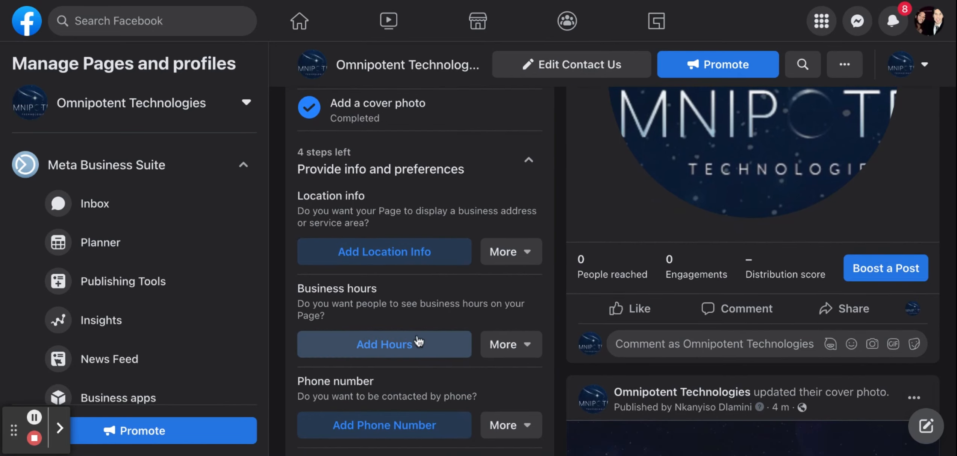
scroll(419, 346, "down", 1)
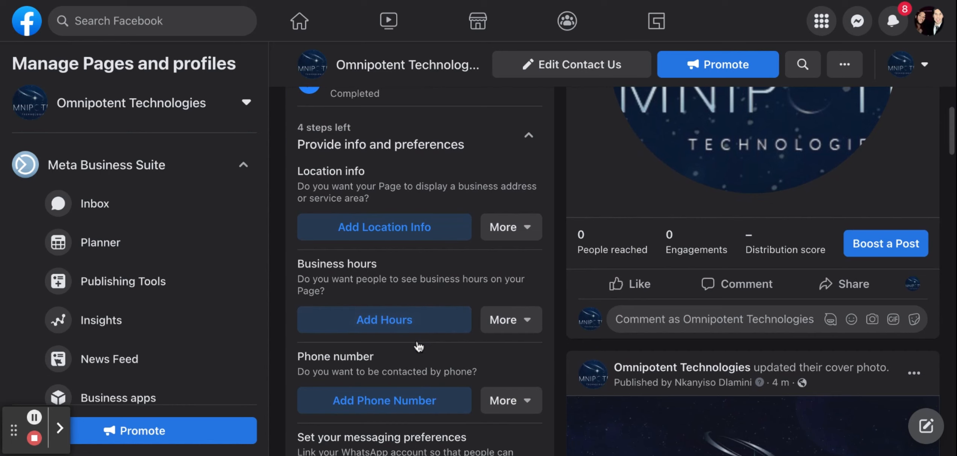
scroll(412, 322, "down", 1)
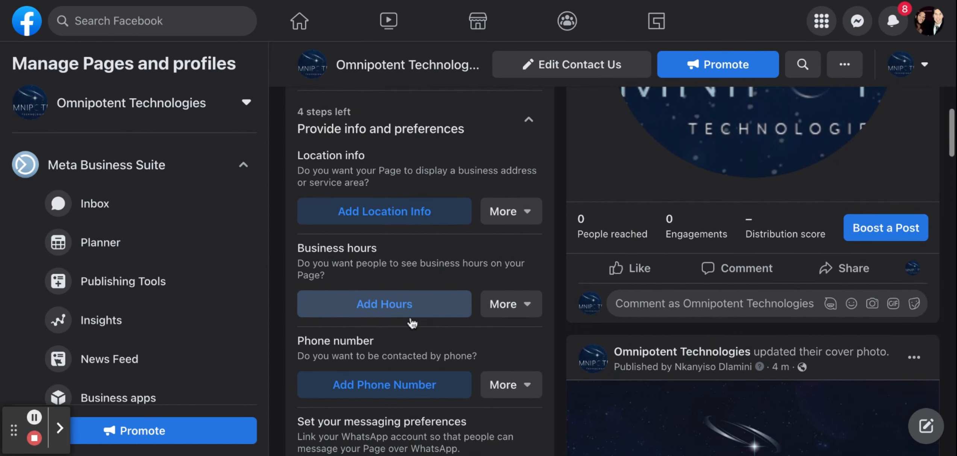
scroll(413, 322, "down", 3)
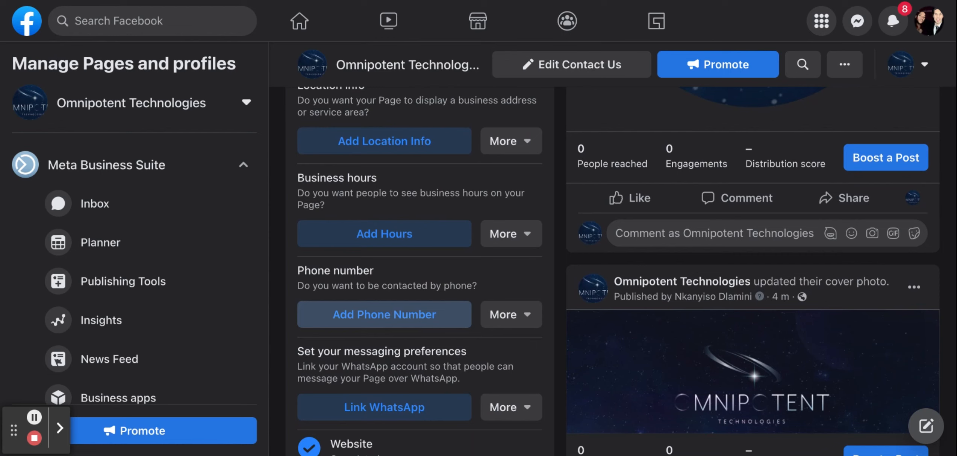
scroll(384, 315, "down", 2)
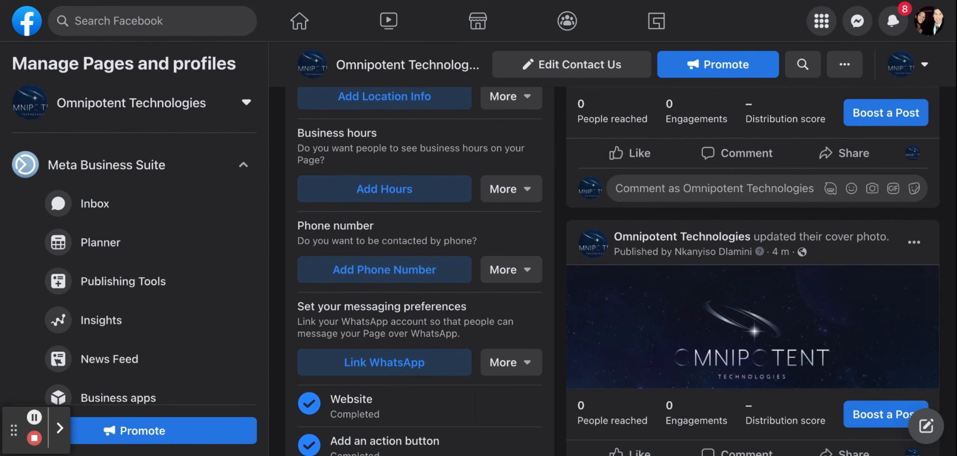
scroll(408, 360, "down", 5)
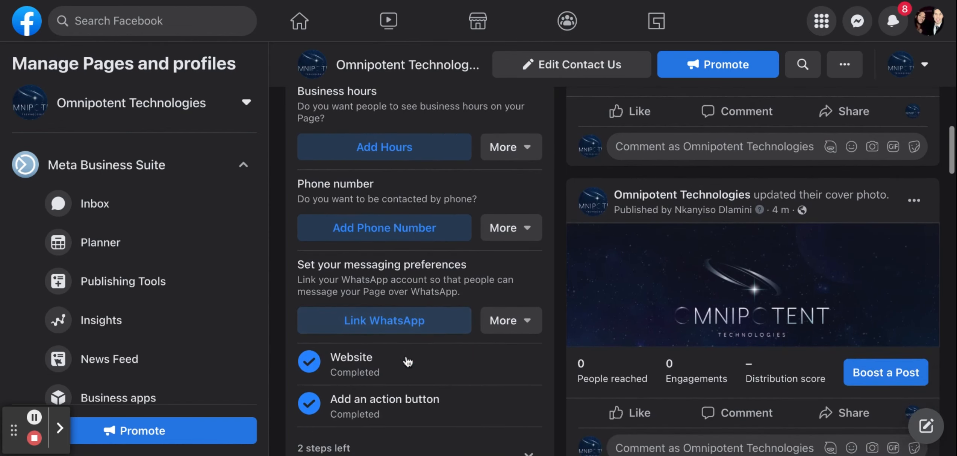
scroll(420, 375, "down", 1)
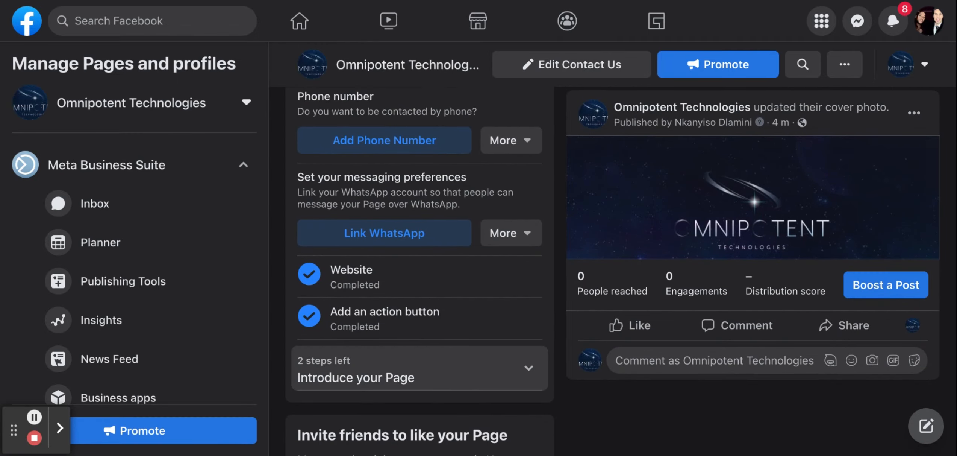
scroll(420, 375, "up", 1)
scroll(419, 375, "up", 13)
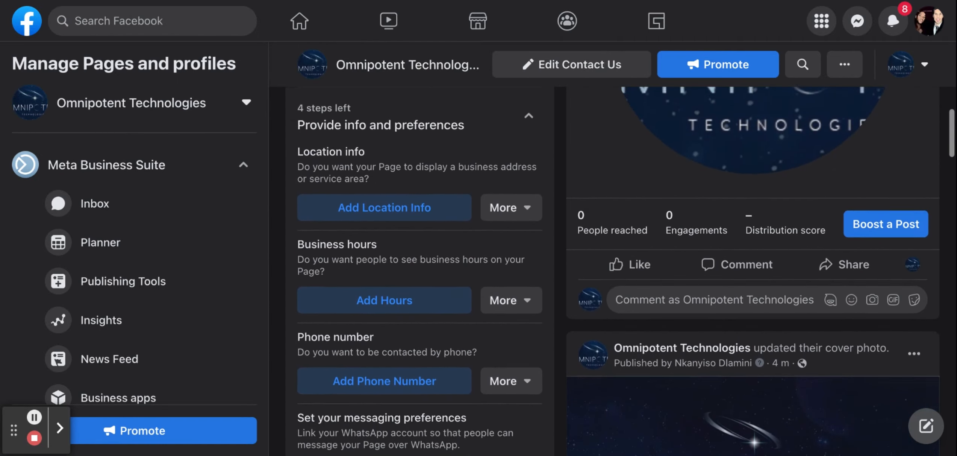
scroll(420, 376, "up", 2)
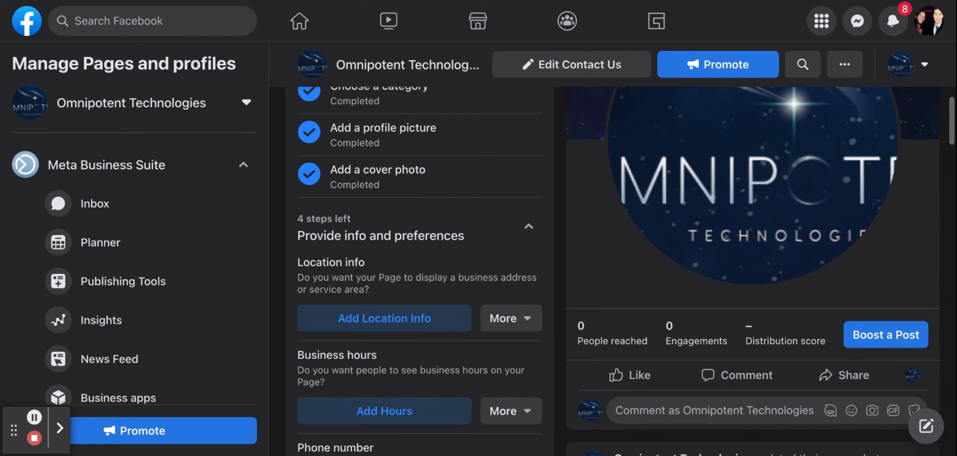
Step: Set the Page's business hours to Always open and close the Page info editor
scroll(419, 375, "down", 3)
left_click(411, 361)
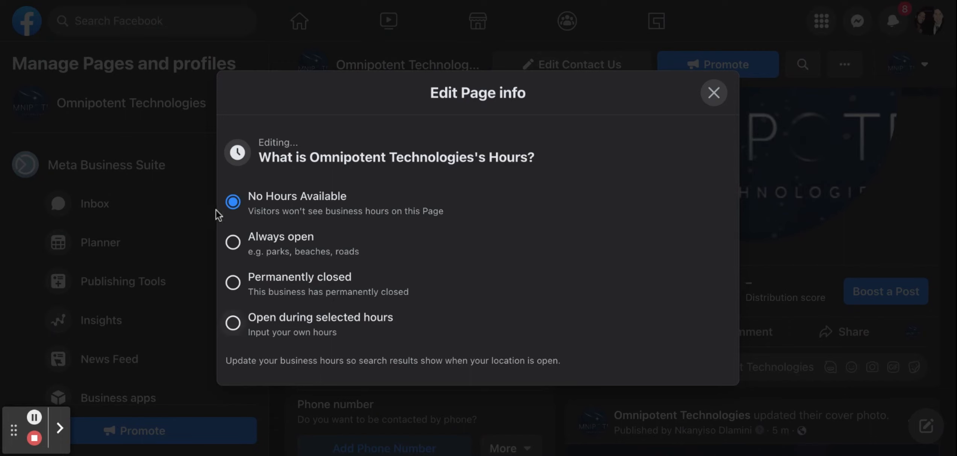
left_click(233, 243)
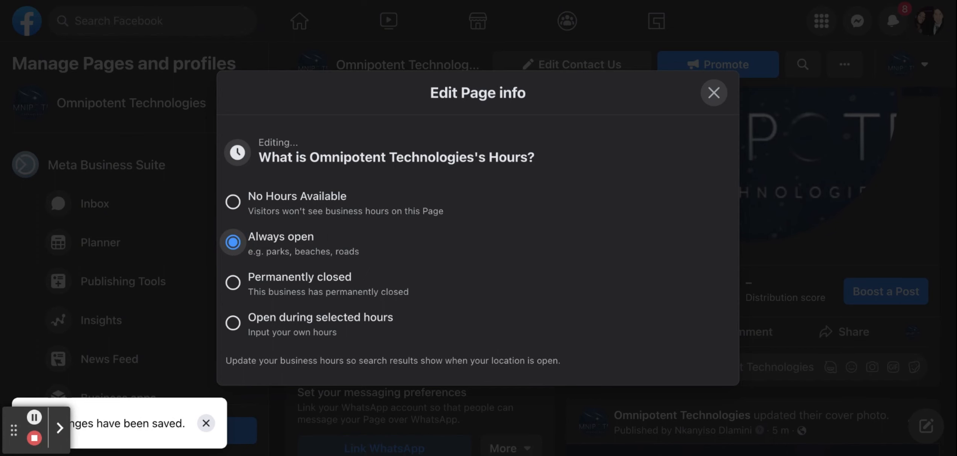
left_click(760, 202)
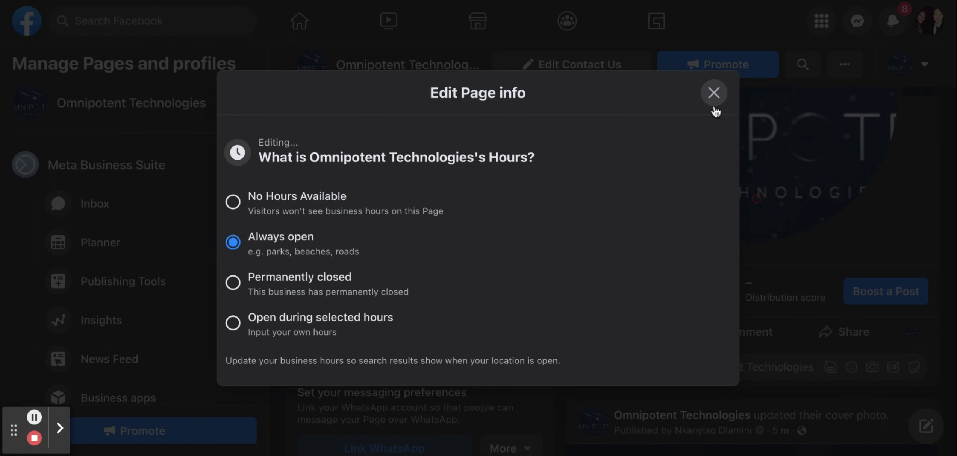
left_click(714, 106)
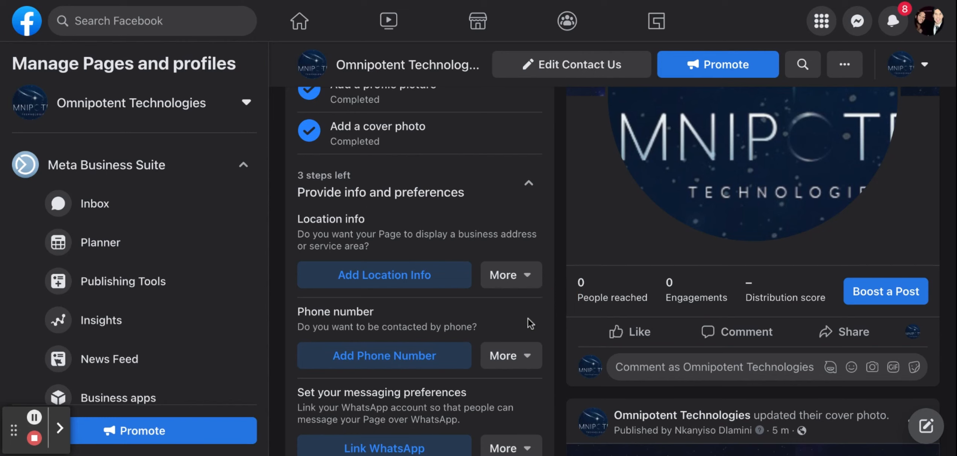
Step: Look through the rest of the setup checklist and the section for inviting friends to like the Page
scroll(527, 320, "down", 5)
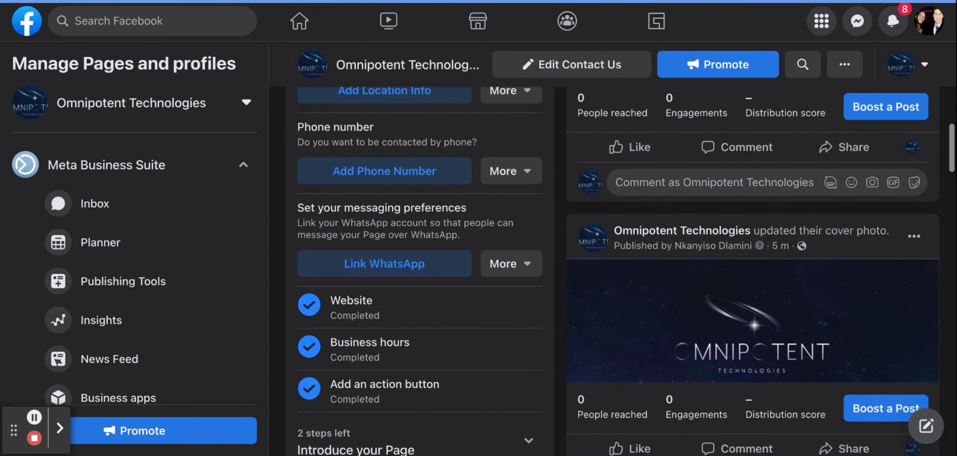
scroll(513, 312, "down", 4)
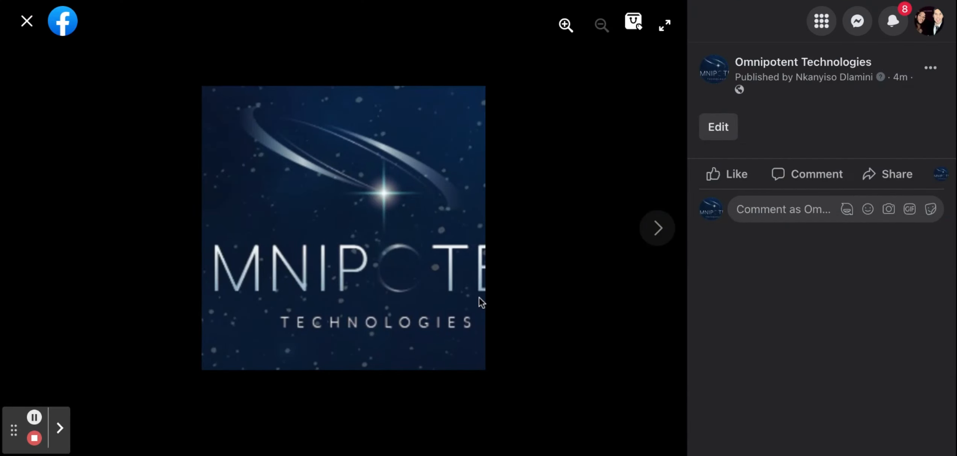
left_click(28, 28)
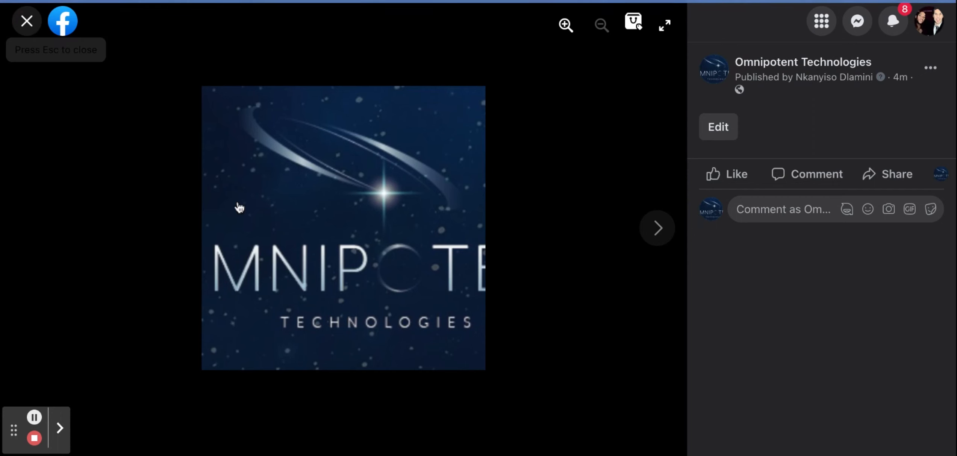
scroll(386, 341, "down", 7)
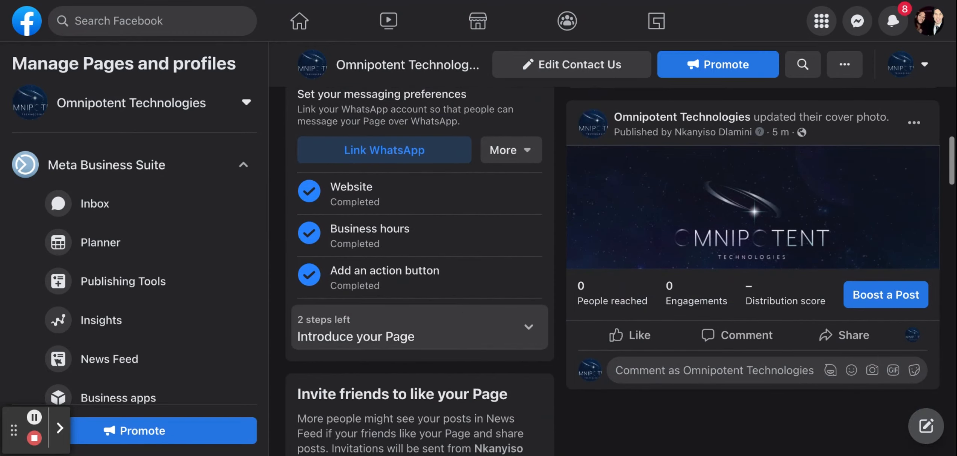
scroll(419, 271, "down", 7)
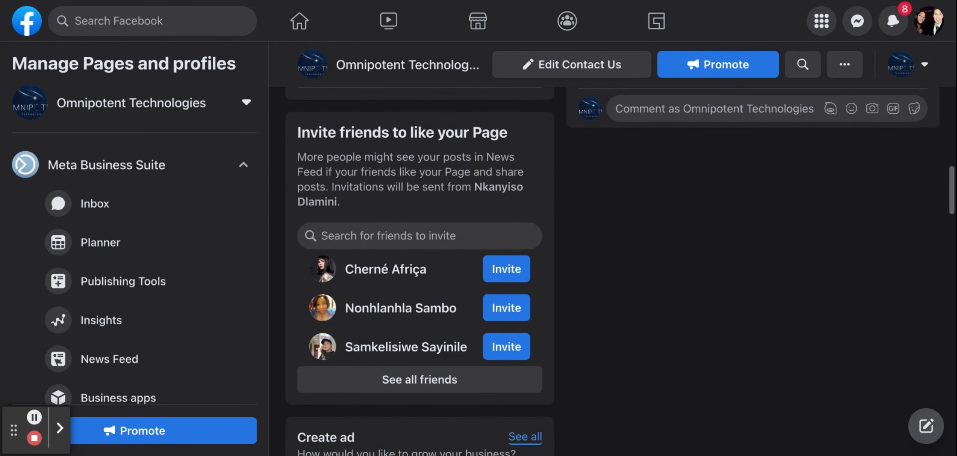
scroll(414, 320, "down", 2)
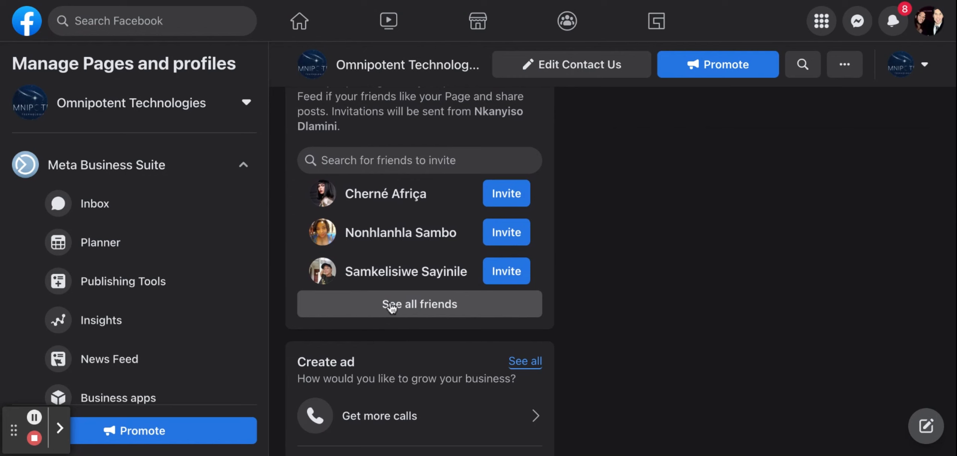
scroll(406, 192, "up", 4)
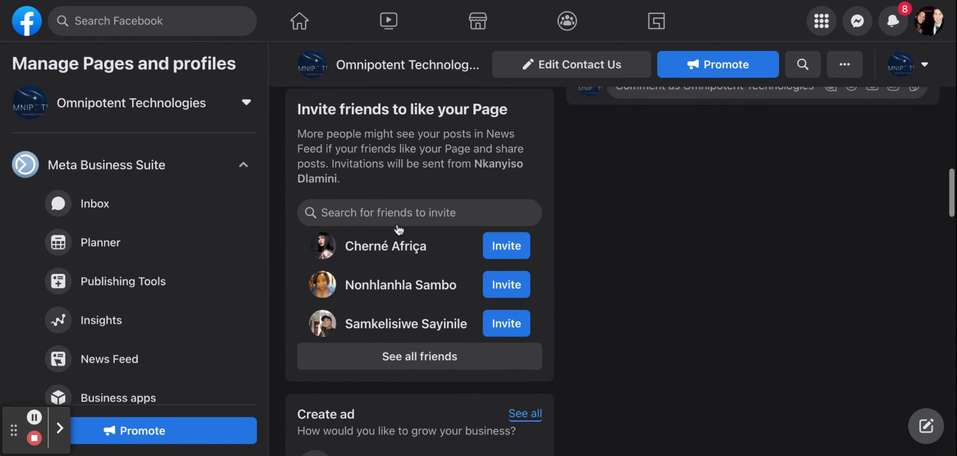
scroll(406, 184, "up", 1)
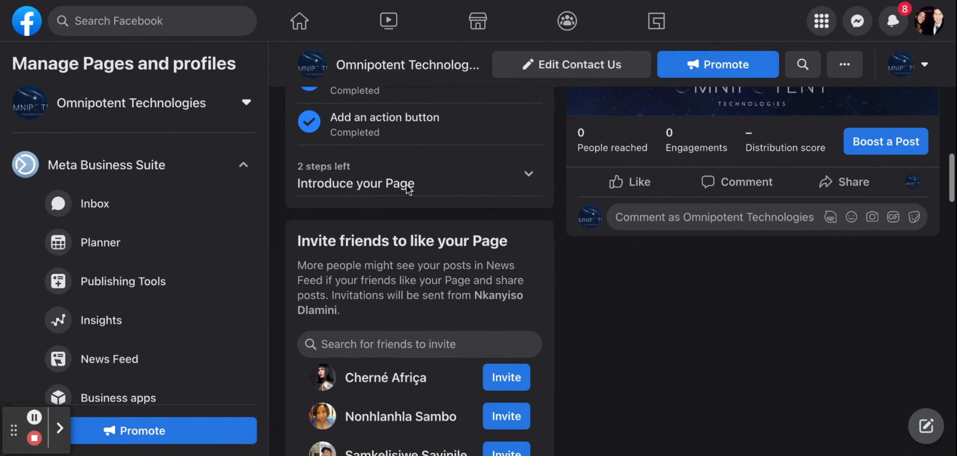
left_click(474, 181)
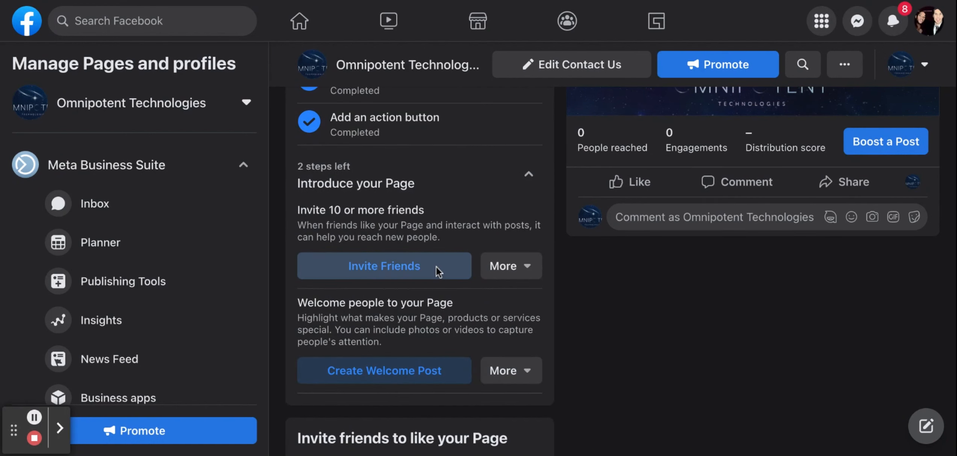
left_click(427, 383)
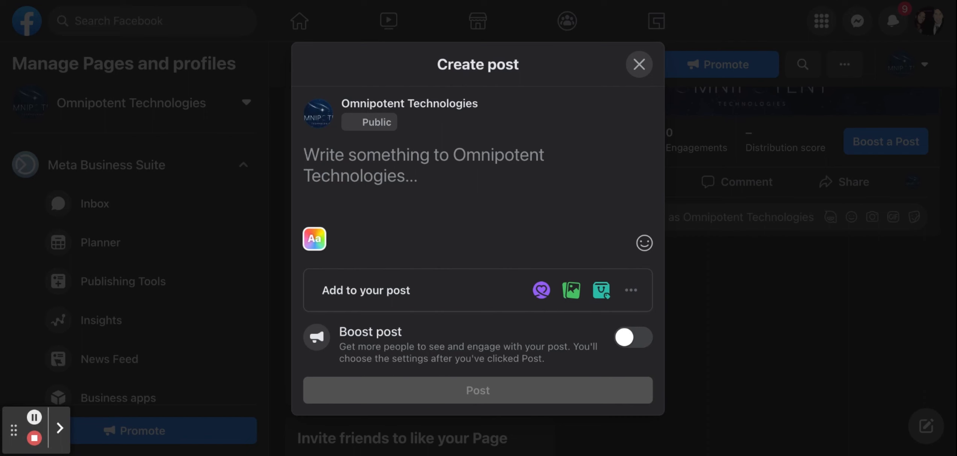
type("As we navigate these uncertain times, it's more important than ever to have a reliable source of power. That's where we come in. Our backup energy solutions are here to keep the lights on and give you peace of mind when things get tough. Click here to tell us your energy needs: https://www.omnipotent.africa/get-powered/  We are committed to providing sustainable and reliable energy to homes and businesses. Whether it's a power outage or a natural disaster, you can trust that we've got your back.")
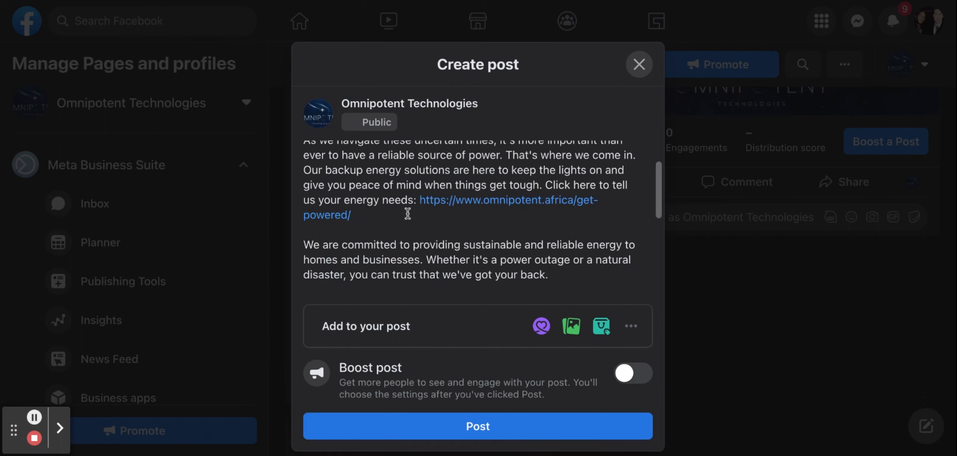
scroll(407, 214, "up", 3)
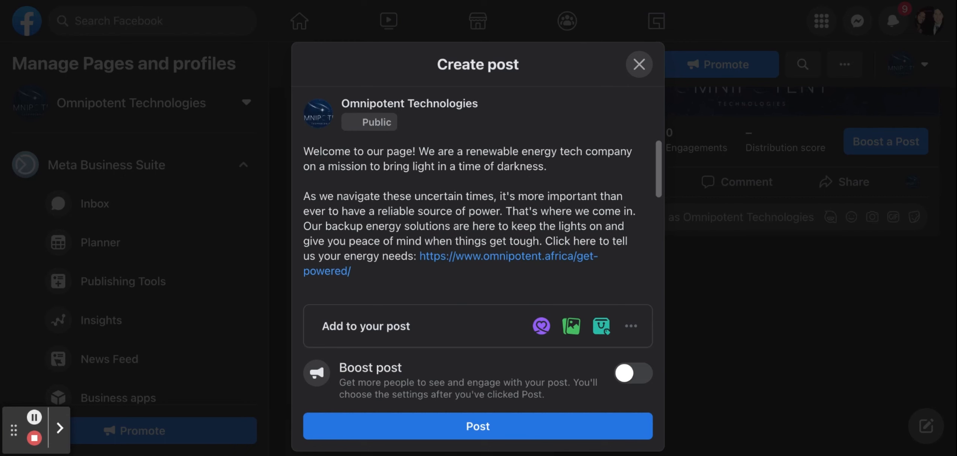
scroll(407, 213, "down", 5)
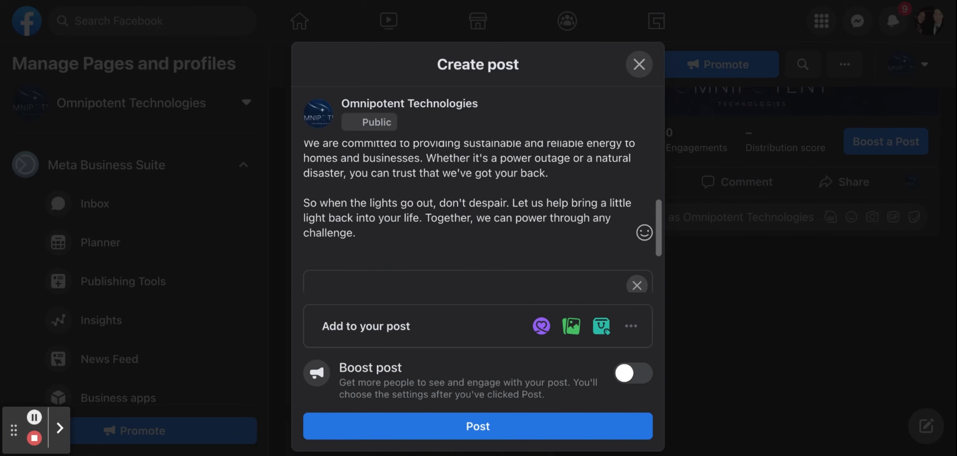
left_click(443, 428)
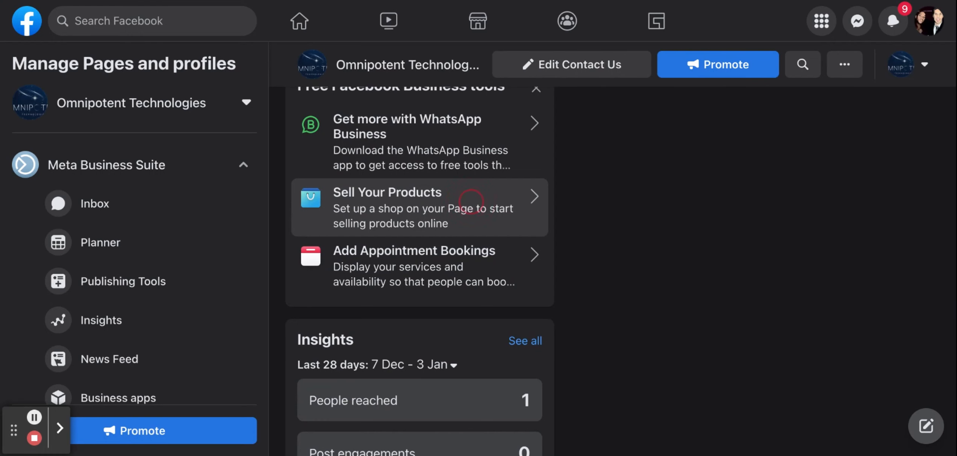
Step: Start the shop setup for selling products on the Page, read through the Create your shop introduction and continue to the shop overview
left_click(471, 202)
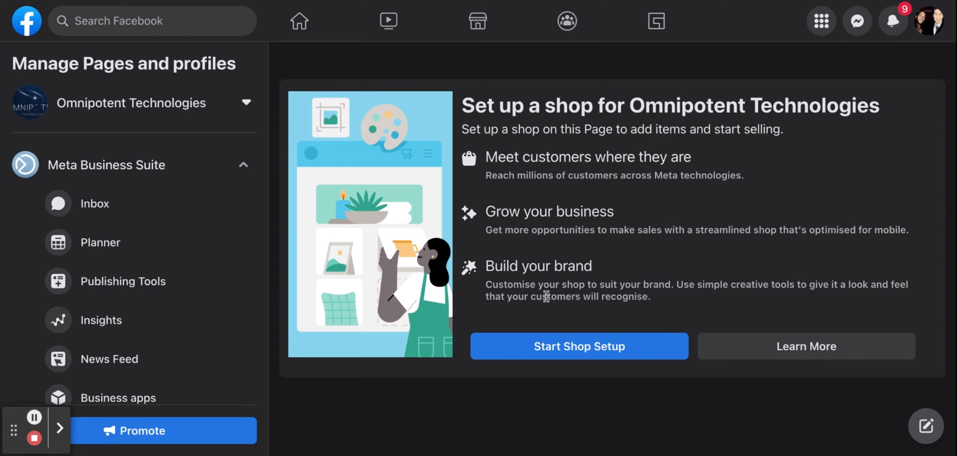
left_click(563, 353)
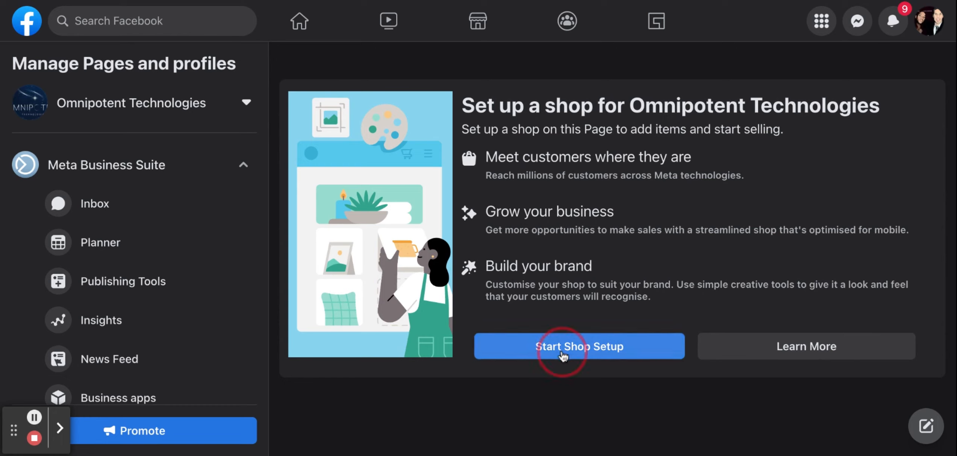
scroll(467, 147, "down", 2)
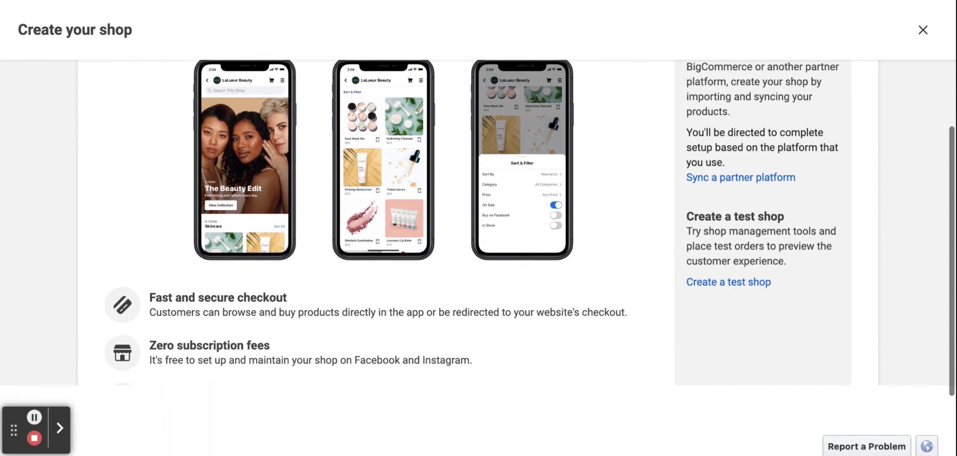
scroll(467, 147, "down", 2)
scroll(467, 147, "down", 1)
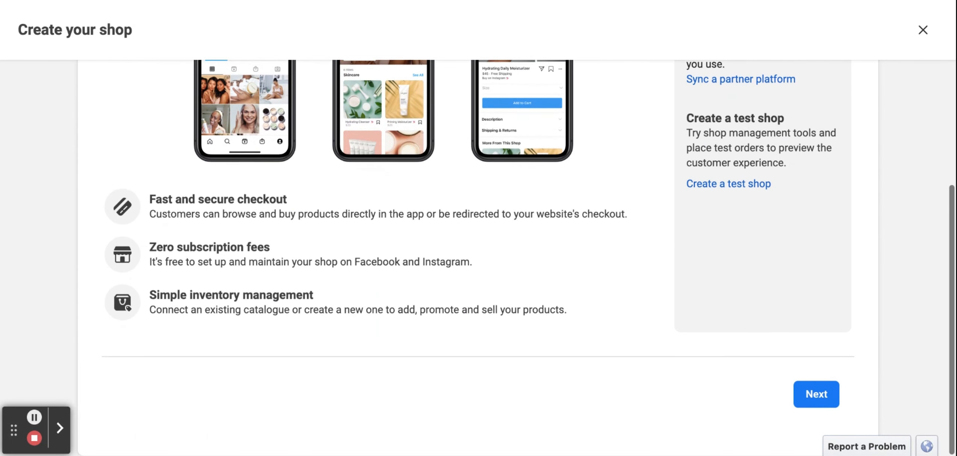
scroll(468, 147, "up", 2)
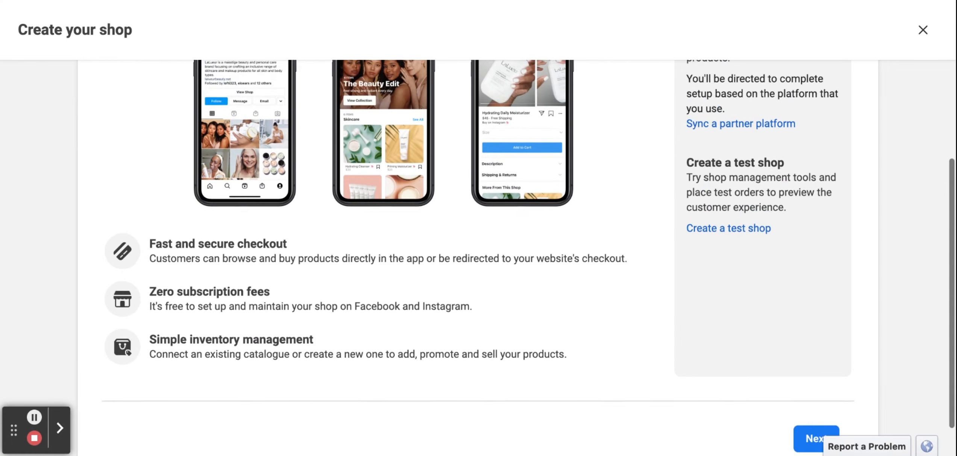
scroll(467, 148, "up", 2)
scroll(468, 148, "up", 1)
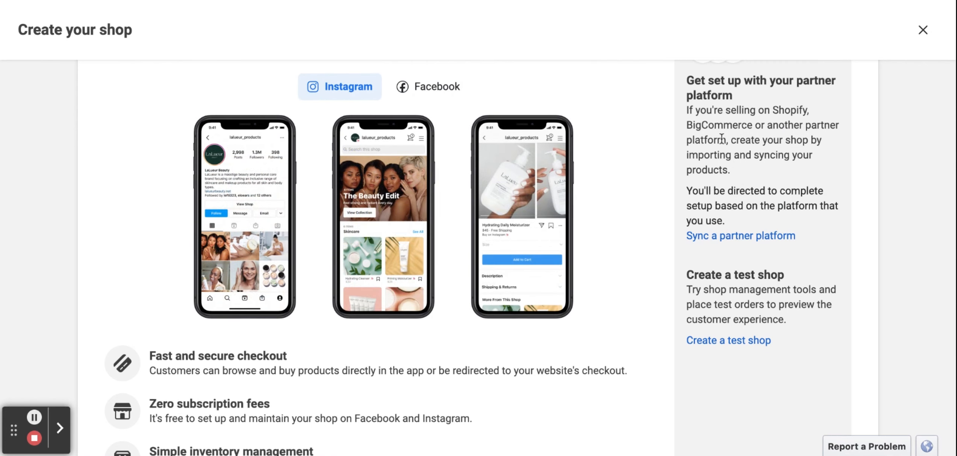
scroll(724, 151, "down", 5)
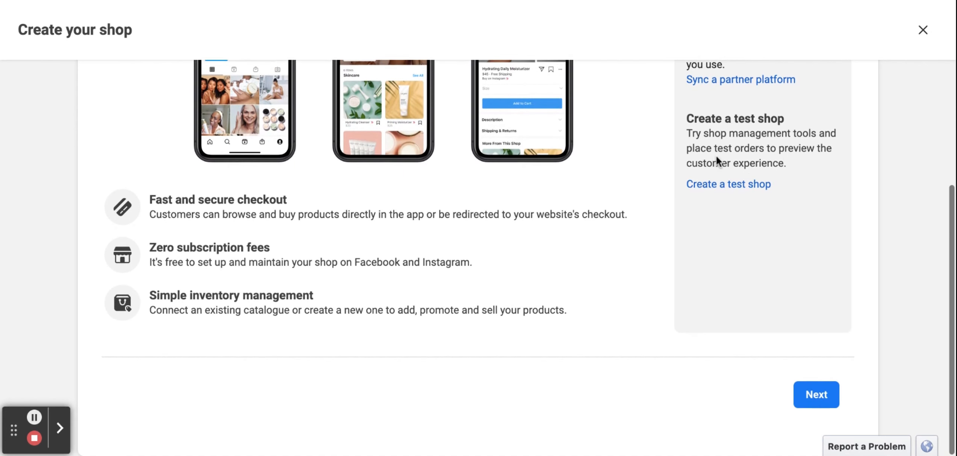
left_click(813, 394)
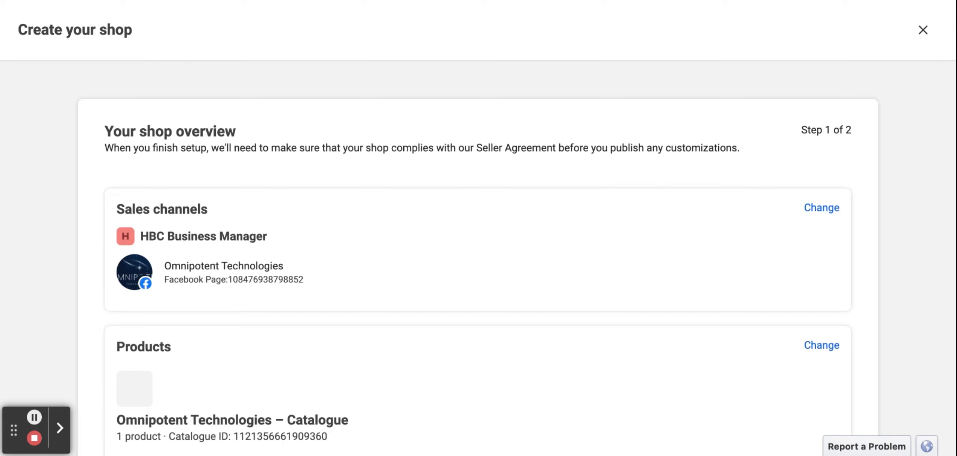
Step: Review the shop's sales channels, product catalogue and checkout method, keep them as they are and proceed with the setup
scroll(478, 245, "down", 3)
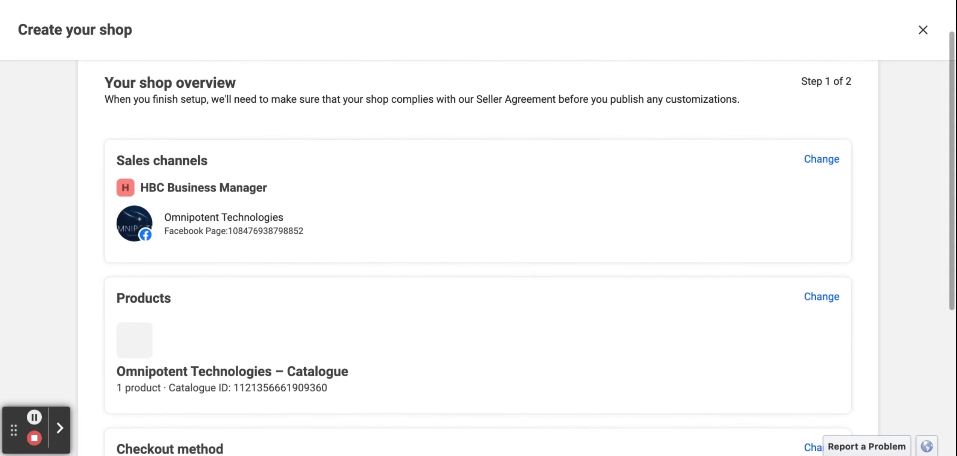
scroll(478, 245, "down", 1)
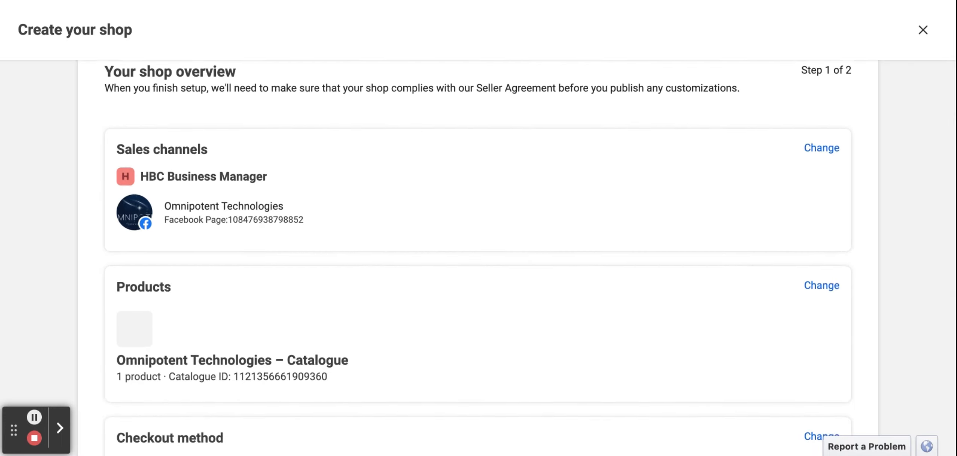
scroll(478, 244, "down", 3)
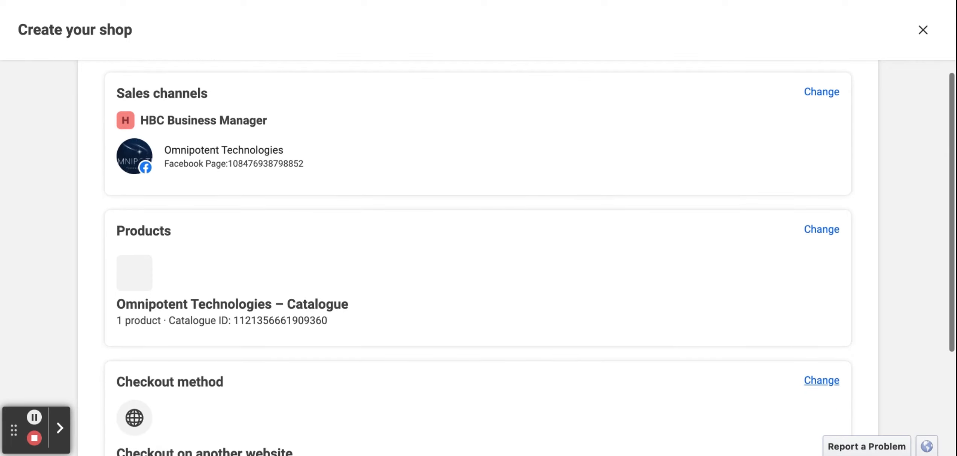
scroll(478, 244, "down", 10)
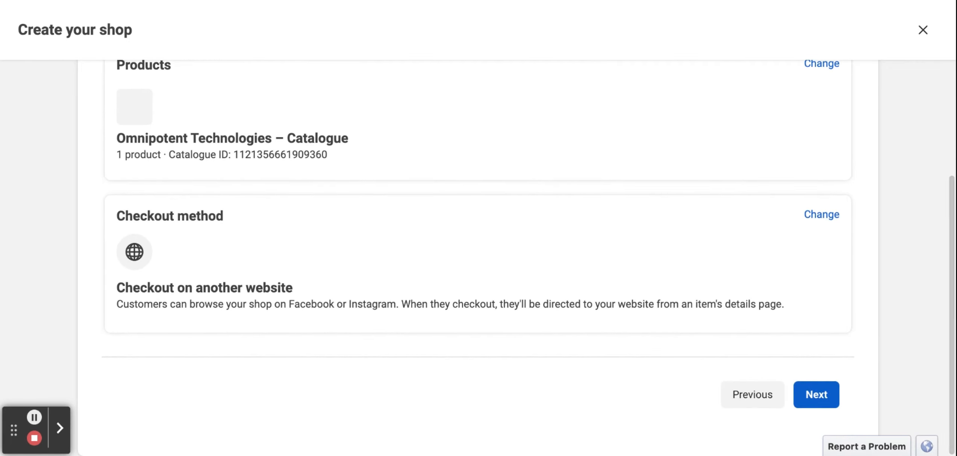
left_click(815, 396)
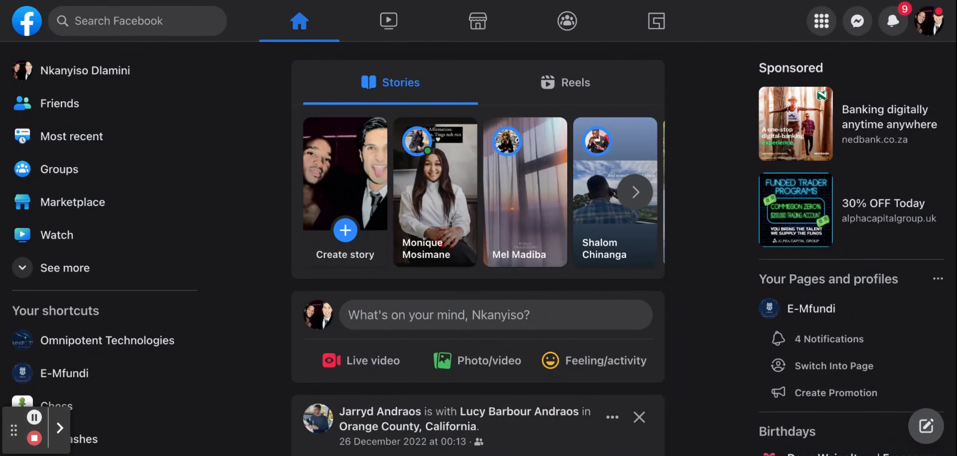
Step: Search Facebook for Omnipotent Technologies using the suggested match for "omn"
left_click(148, 21)
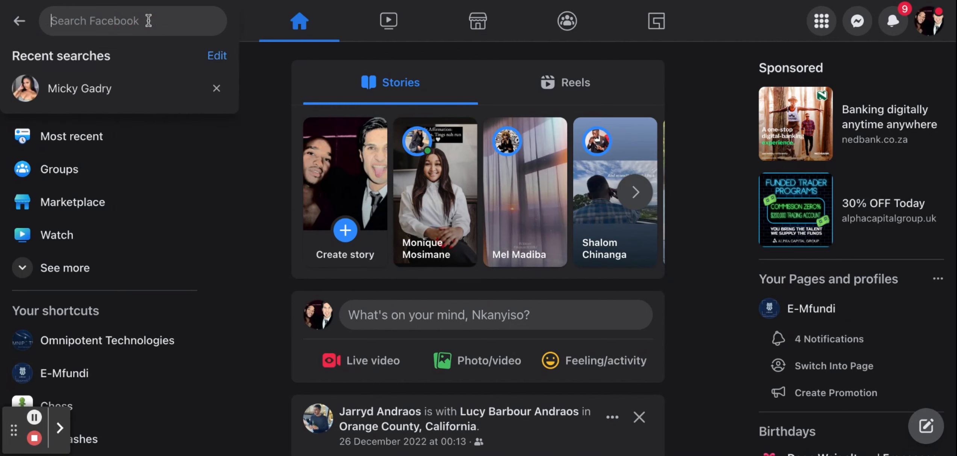
type("omn")
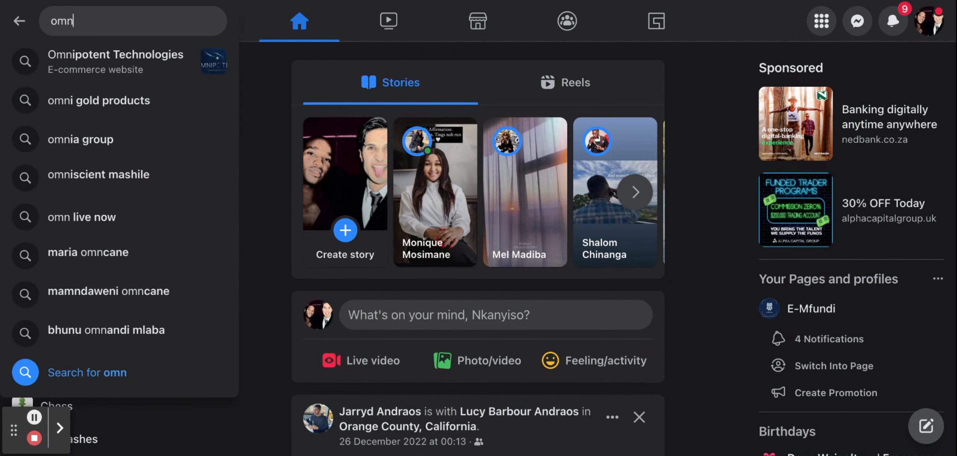
left_click(93, 66)
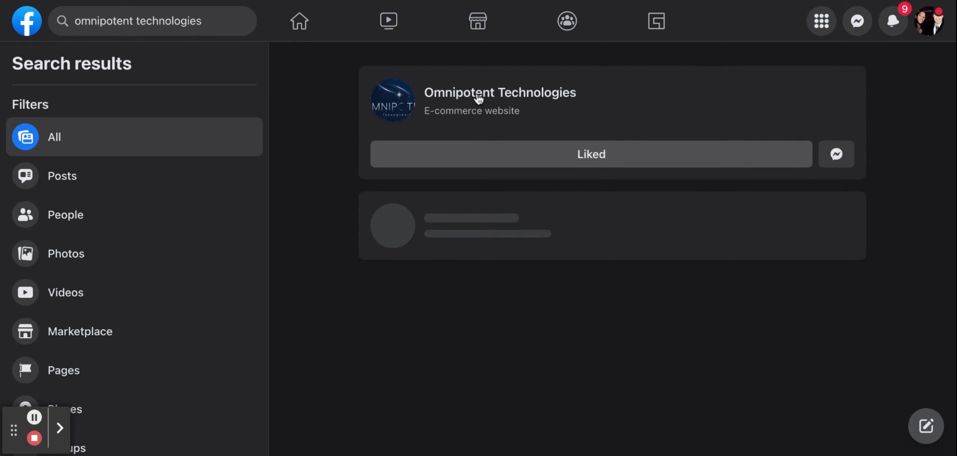
Step: Look through the search results for the Page's welcome post, profile picture update and cover photo update
scroll(478, 99, "down", 10)
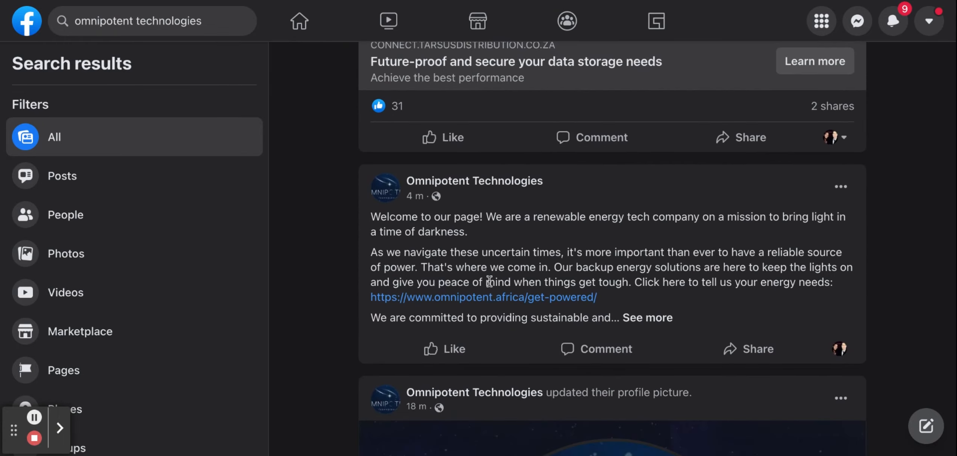
scroll(489, 280, "down", 5)
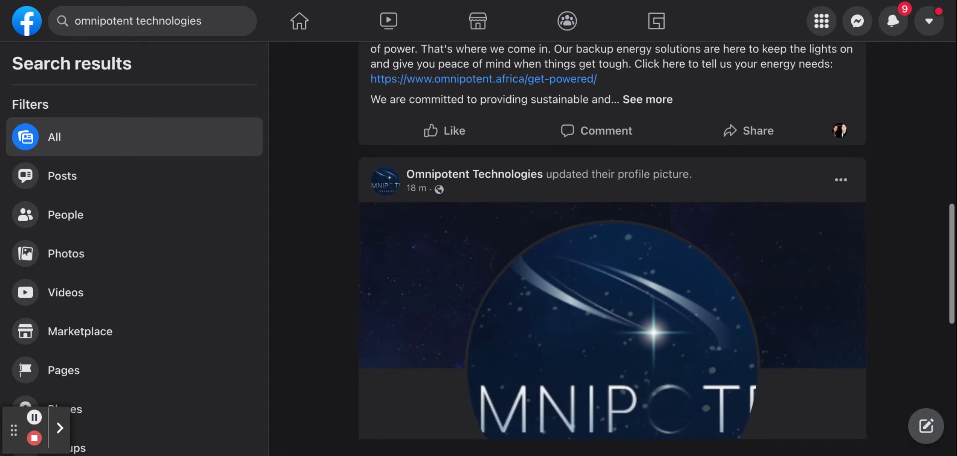
scroll(612, 244, "down", 3)
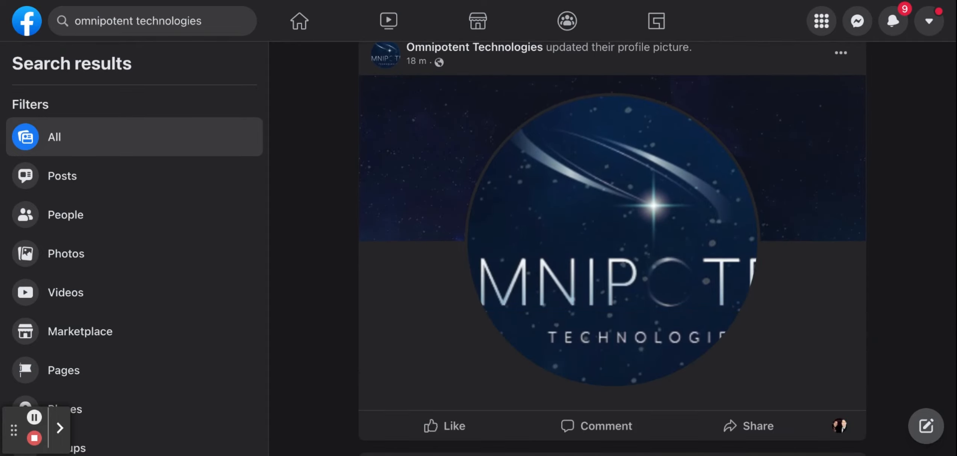
scroll(612, 244, "down", 10)
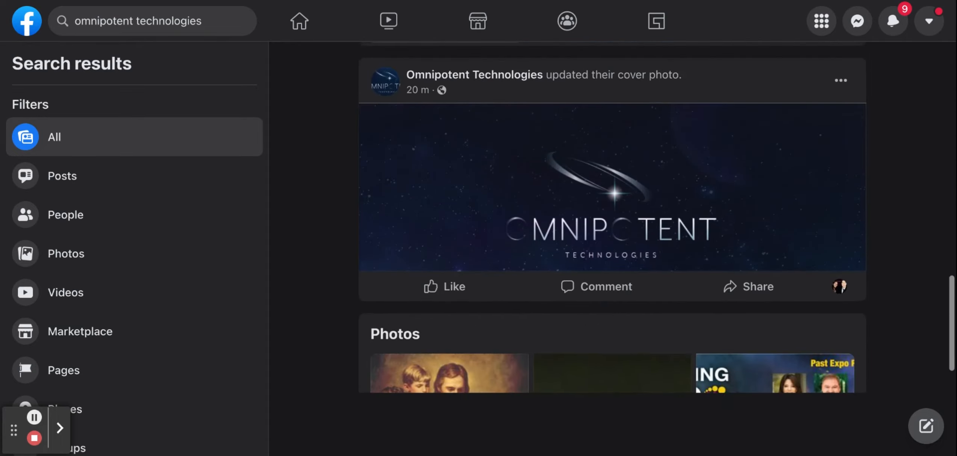
scroll(612, 244, "down", 7)
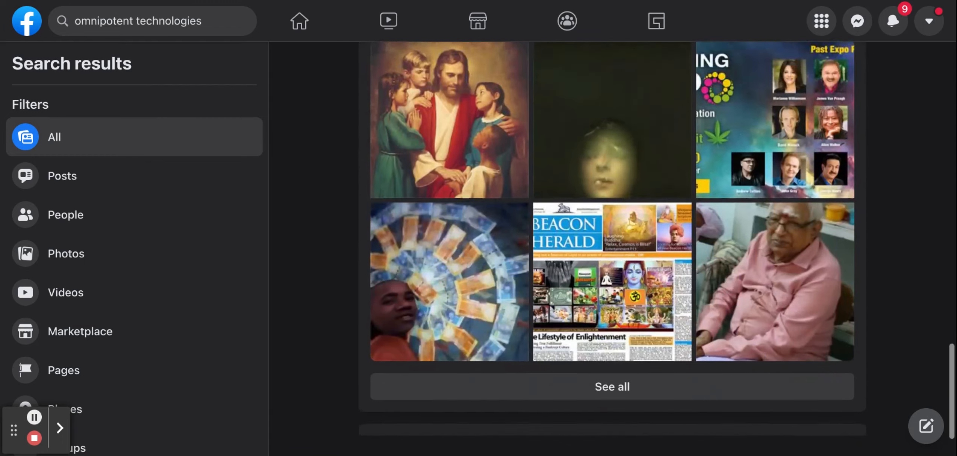
scroll(612, 245, "up", 4)
scroll(613, 248, "up", 9)
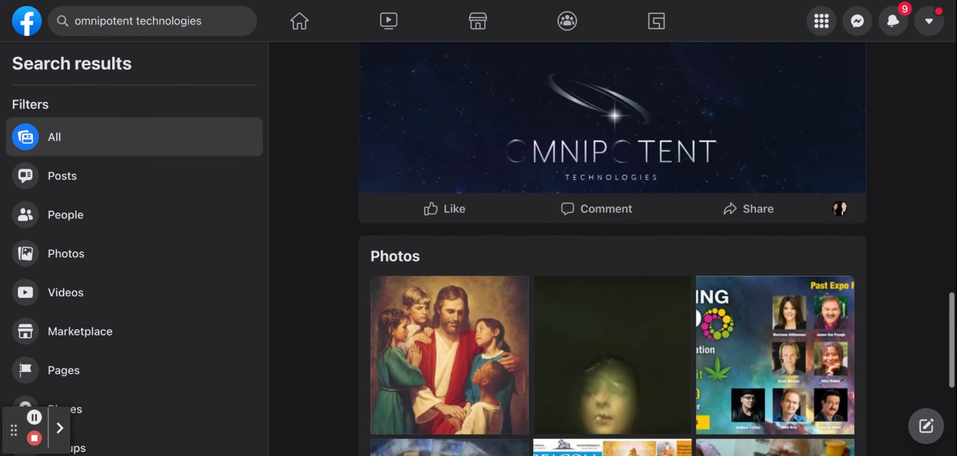
scroll(613, 248, "up", 12)
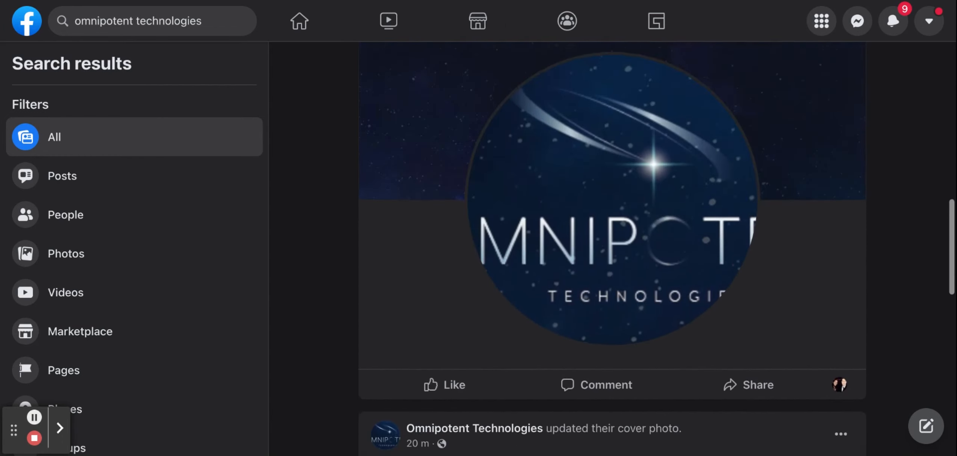
scroll(612, 248, "up", 4)
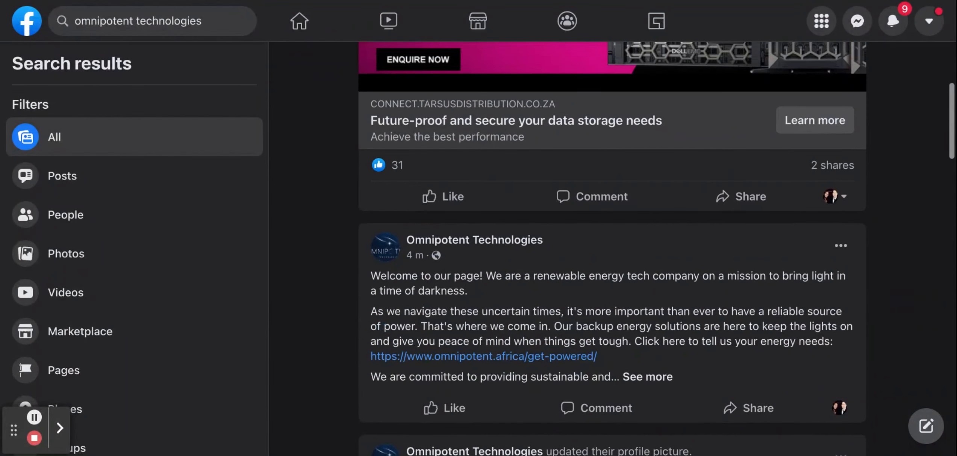
scroll(612, 248, "down", 4)
scroll(535, 353, "down", 1)
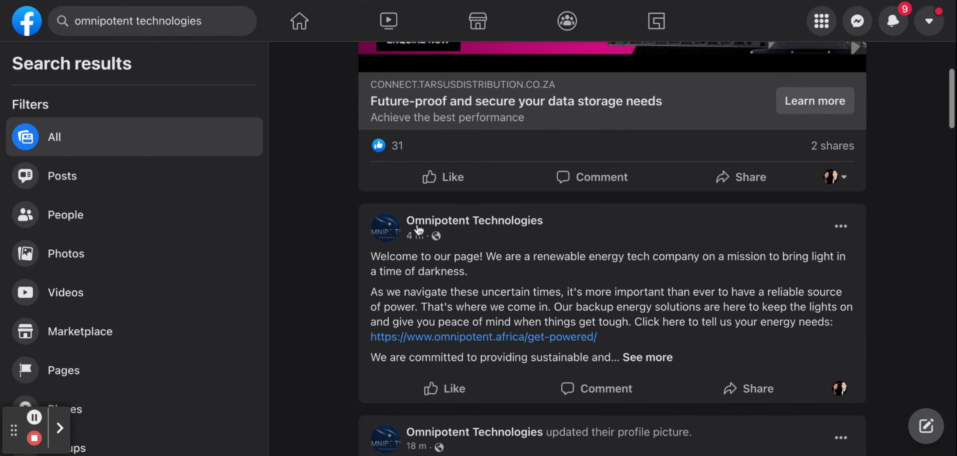
Step: Open the Omnipotent Technologies Page from its welcome post and examine its header, setup checklist and published post
left_click(418, 224)
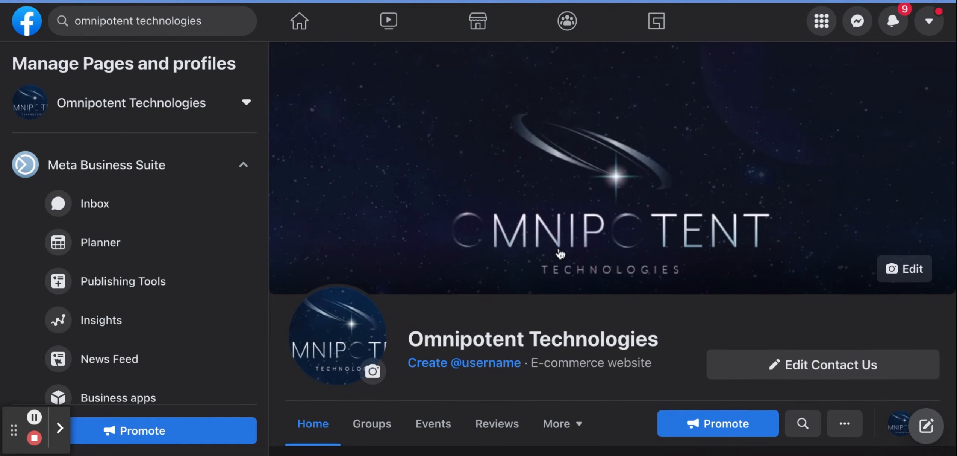
scroll(498, 252, "down", 1)
scroll(498, 253, "down", 2)
scroll(613, 248, "down", 7)
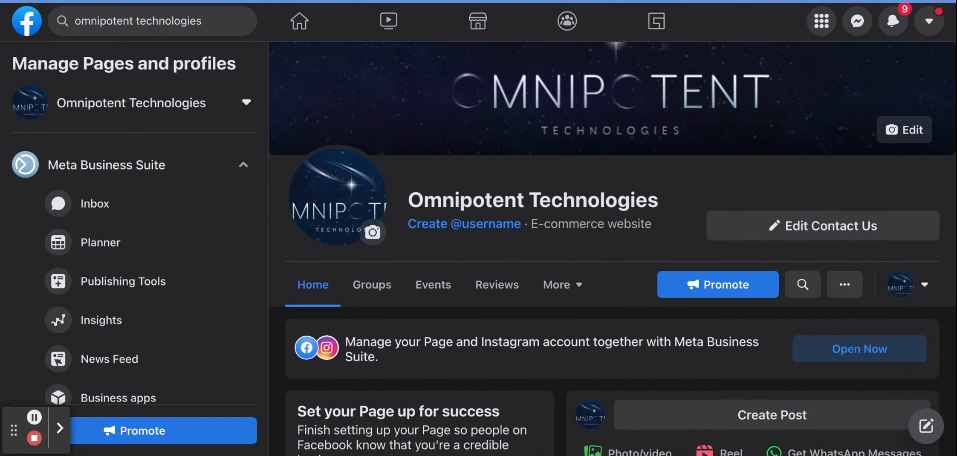
scroll(613, 248, "down", 6)
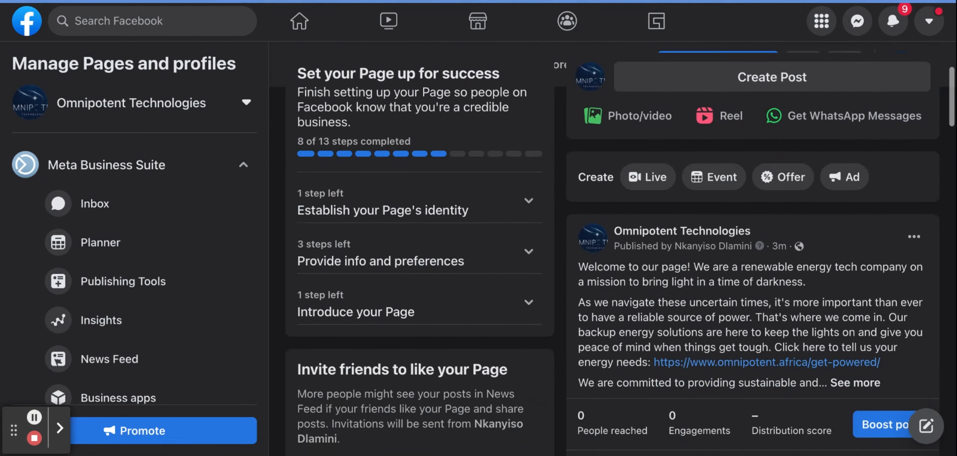